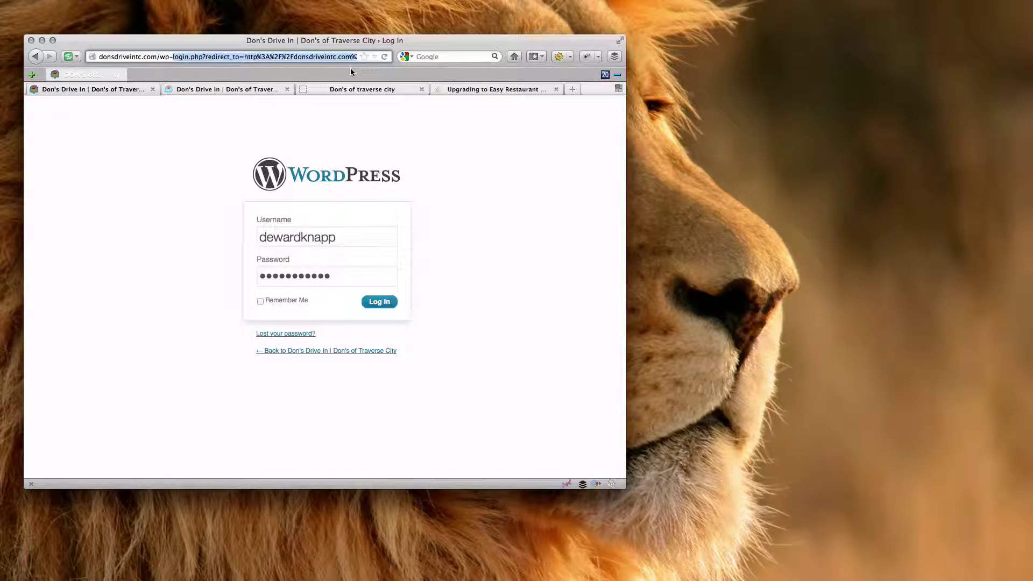
Change the address text after 'wp-' to 'admin' and load the Don's Drive In admin
{"action": "left_click", "coordinate": [164, 53]}
{"action": "left_click", "coordinate": [171, 57]}
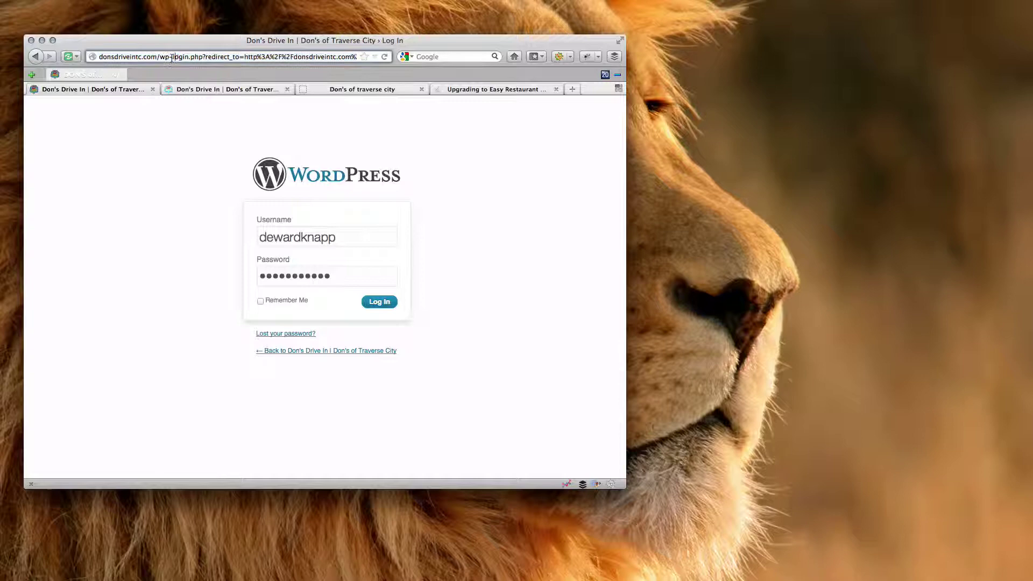
{"action": "left_click_drag", "start_coordinate": [172, 57], "coordinate": [400, 61]}
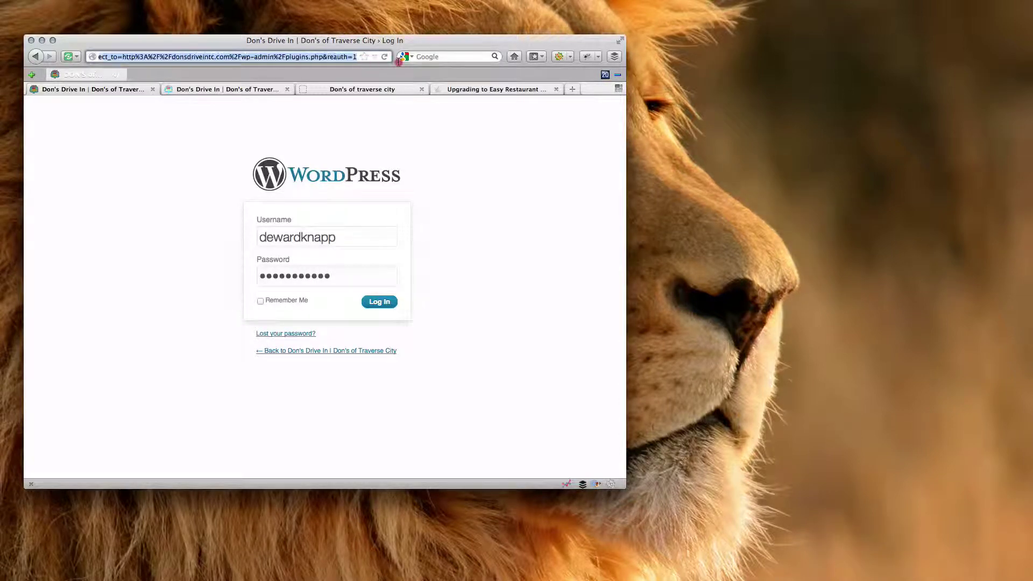
{"action": "type", "text": "admin"}
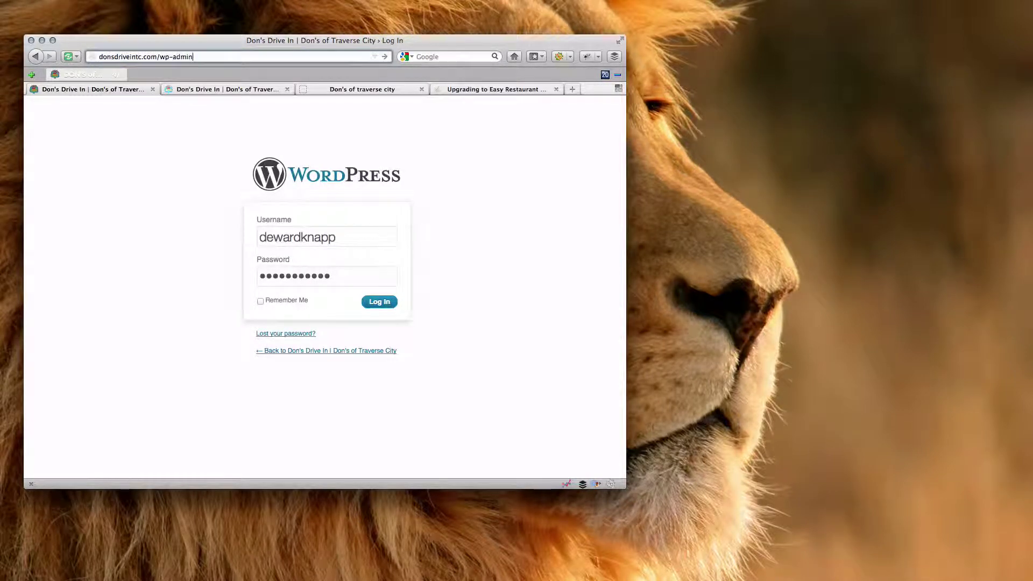
{"action": "key", "text": "Return"}
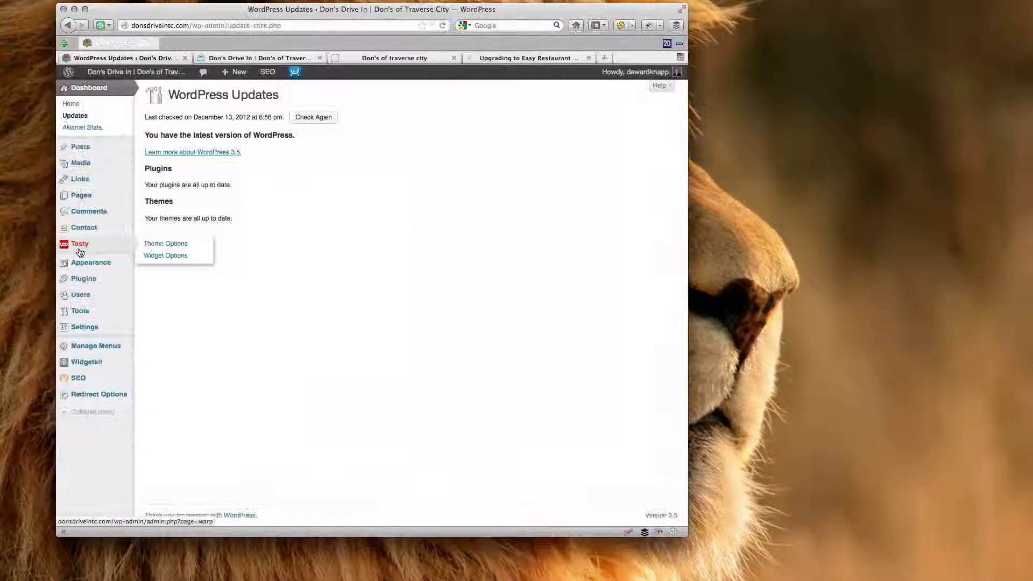
{"action": "left_click", "coordinate": [197, 250]}
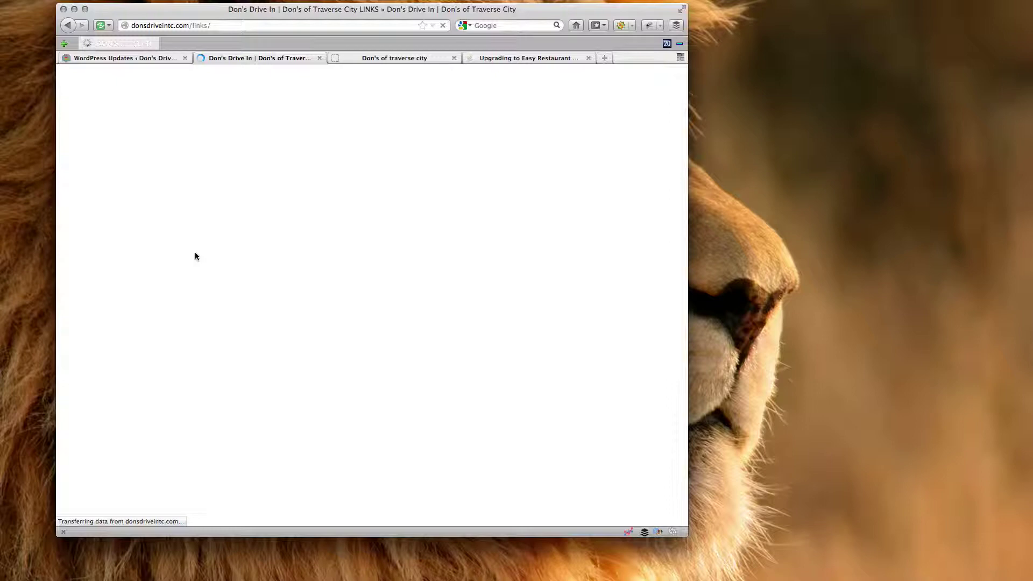
{"action": "left_click", "coordinate": [207, 150]}
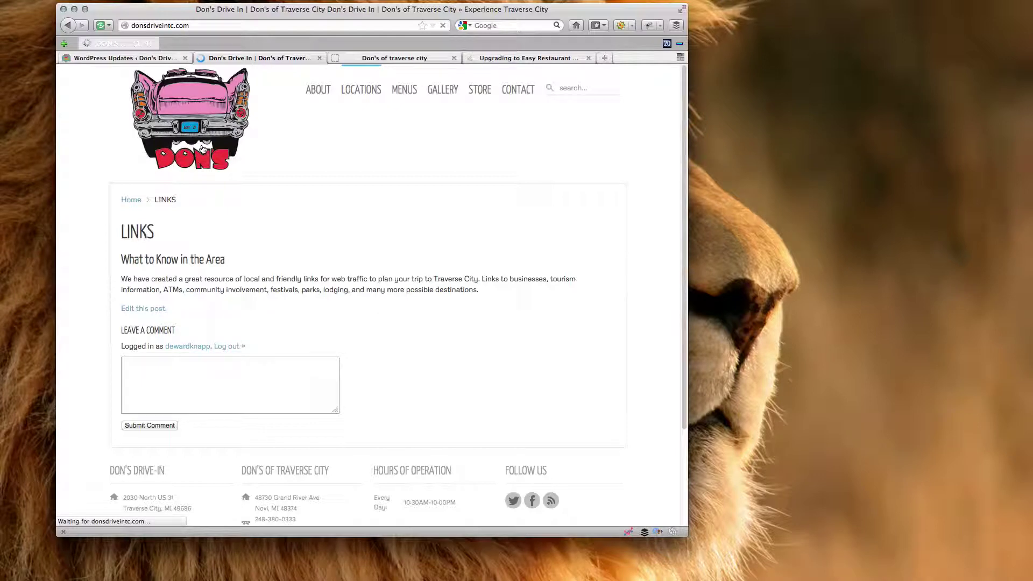
{"action": "scroll", "coordinate": [493, 424], "scroll_direction": "down", "scroll_amount": 5}
{"action": "scroll", "coordinate": [493, 424], "scroll_direction": "down", "scroll_amount": 3}
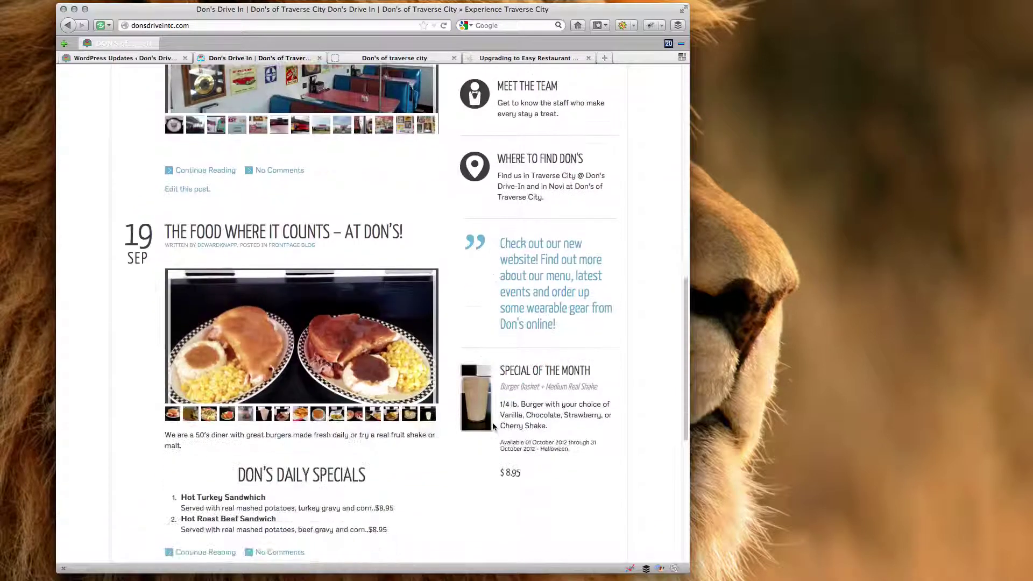
{"action": "left_click", "coordinate": [529, 378]}
{"action": "scroll", "coordinate": [510, 432], "scroll_direction": "down", "scroll_amount": 2}
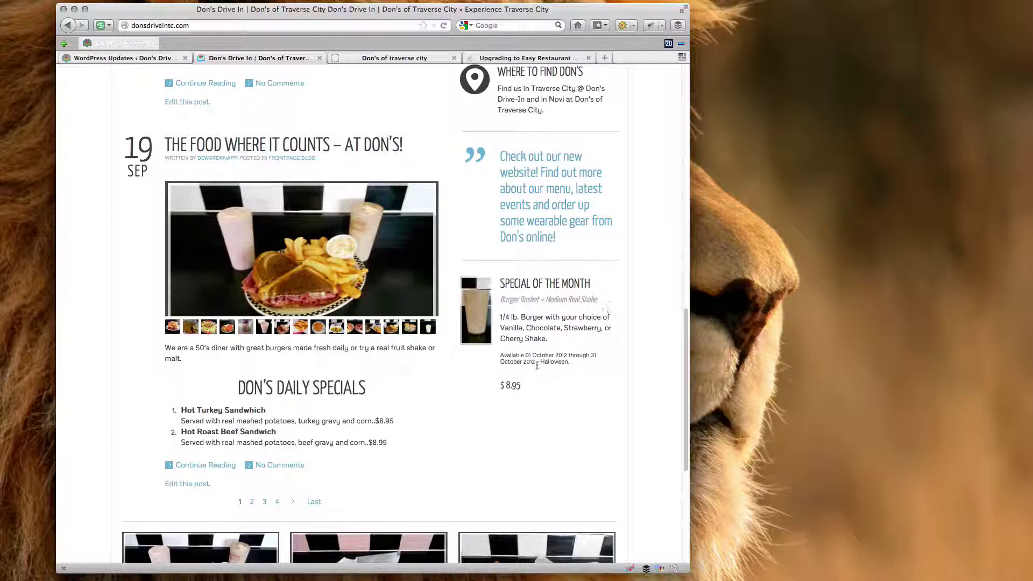
{"action": "scroll", "coordinate": [525, 363], "scroll_direction": "down", "scroll_amount": 1}
{"action": "scroll", "coordinate": [515, 321], "scroll_direction": "up", "scroll_amount": 2}
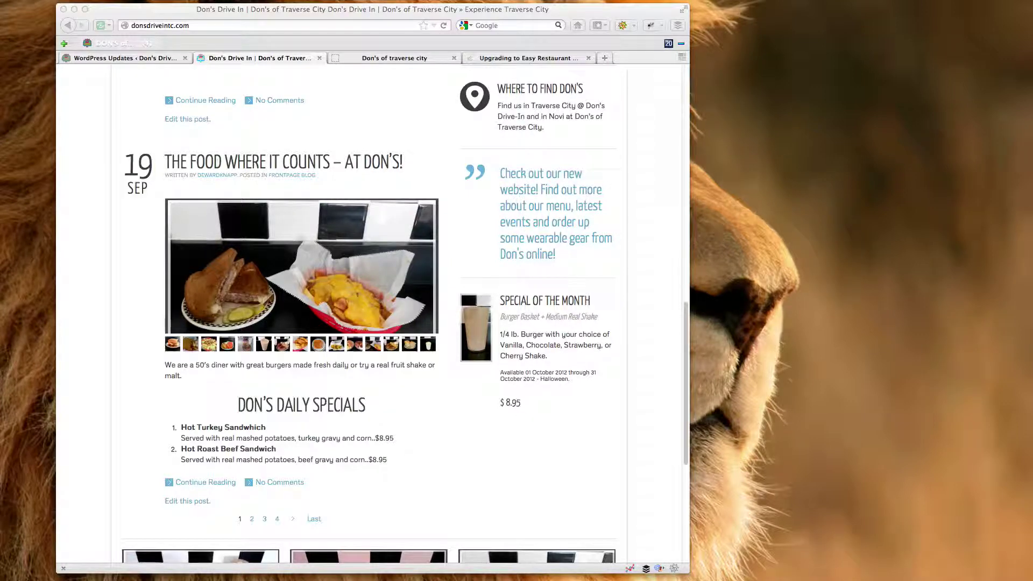
{"action": "left_click", "coordinate": [525, 331]}
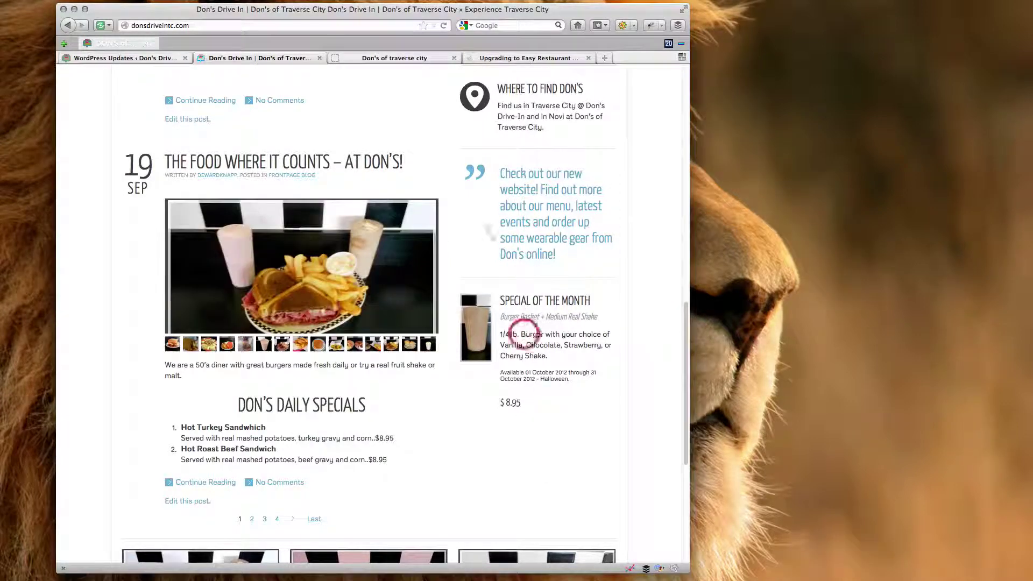
Go from the dashboard to Appearance > Widgets and expand the sidebar-a widget area
{"action": "left_click", "coordinate": [151, 59]}
{"action": "mouse_move", "coordinate": [91, 262]}
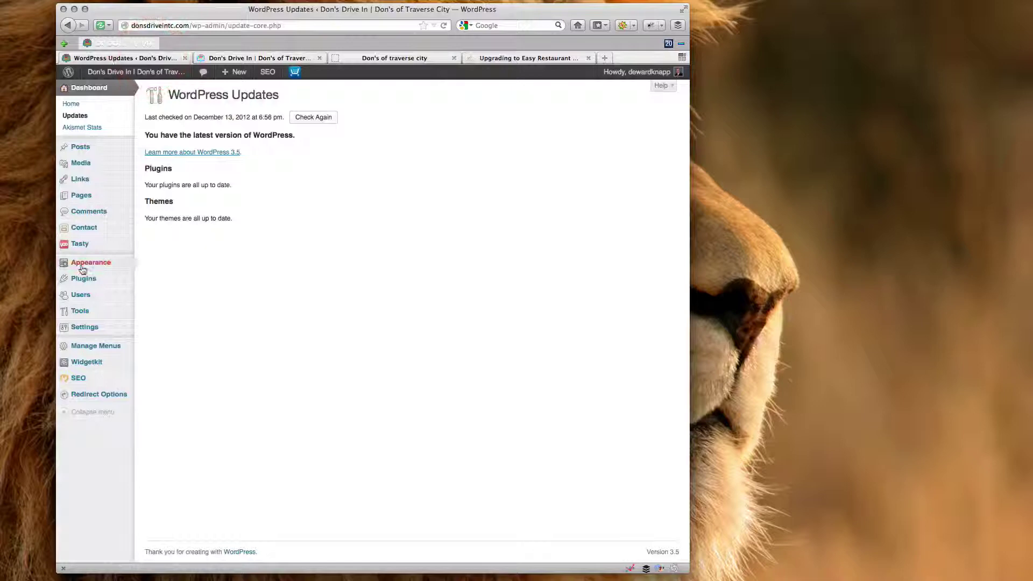
{"action": "left_click", "coordinate": [165, 275]}
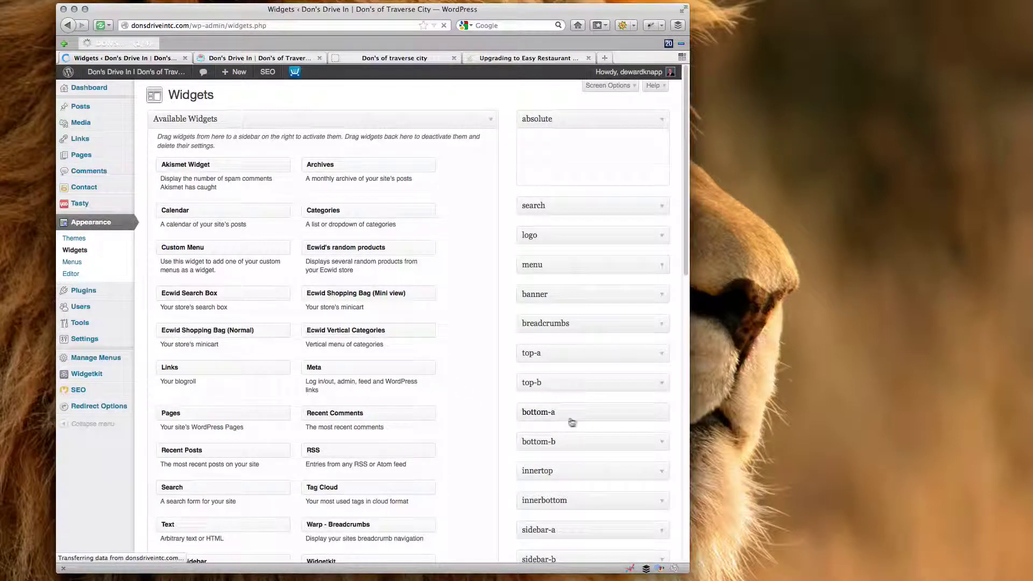
{"action": "scroll", "coordinate": [621, 415], "scroll_direction": "down", "scroll_amount": 2}
{"action": "scroll", "coordinate": [625, 415], "scroll_direction": "down", "scroll_amount": 3}
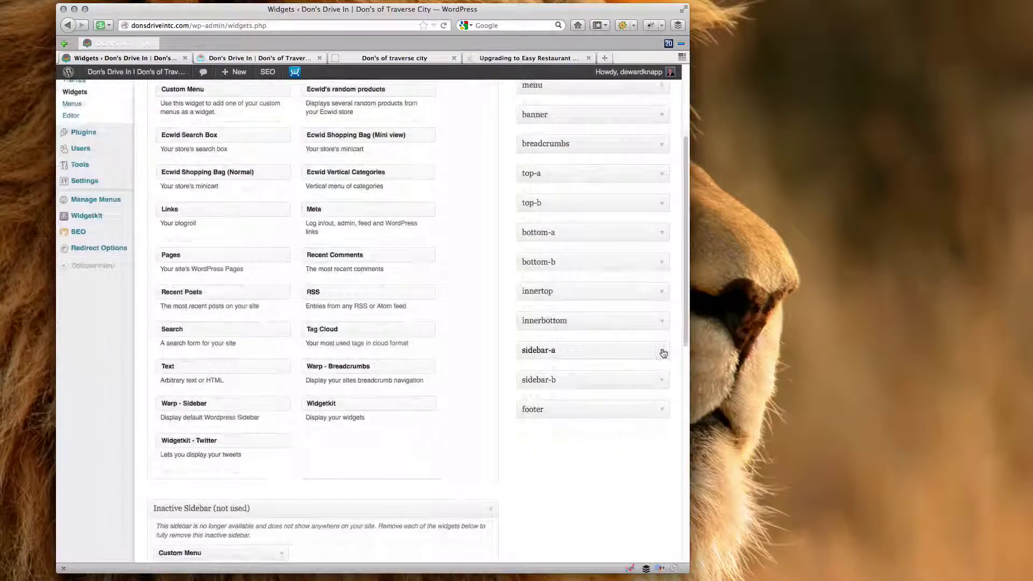
{"action": "left_click", "coordinate": [658, 353]}
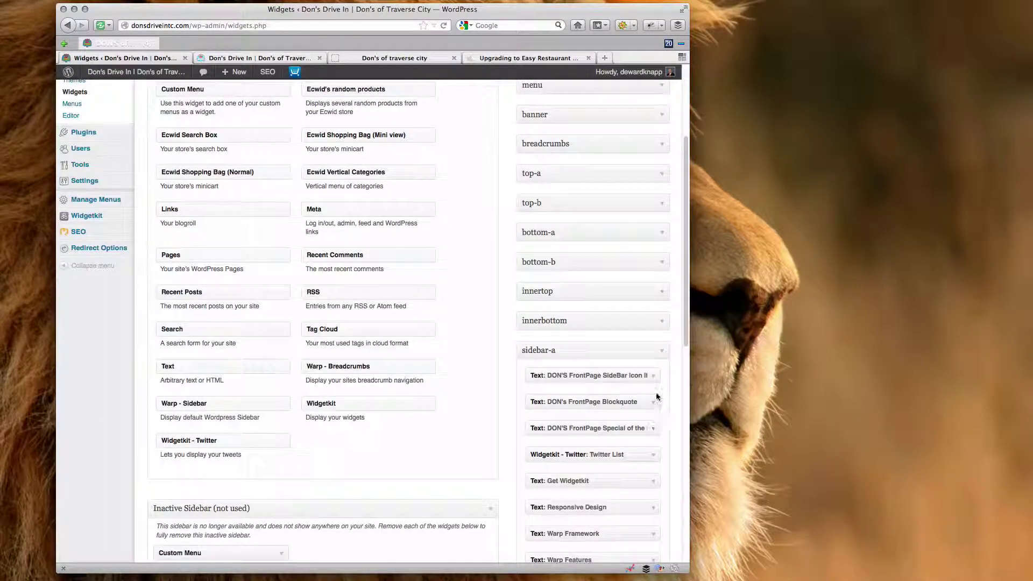
Replace the 'Burger Basket + Medium Real Shake' subtitle with 'Five Regular Sliders'
{"action": "left_click", "coordinate": [653, 430]}
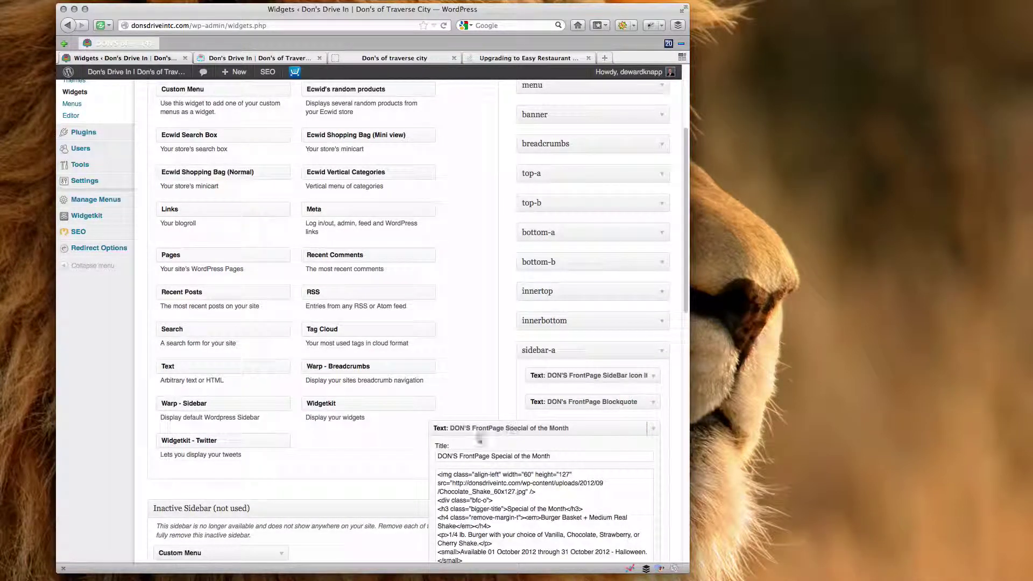
{"action": "scroll", "coordinate": [480, 437], "scroll_direction": "down", "scroll_amount": 2}
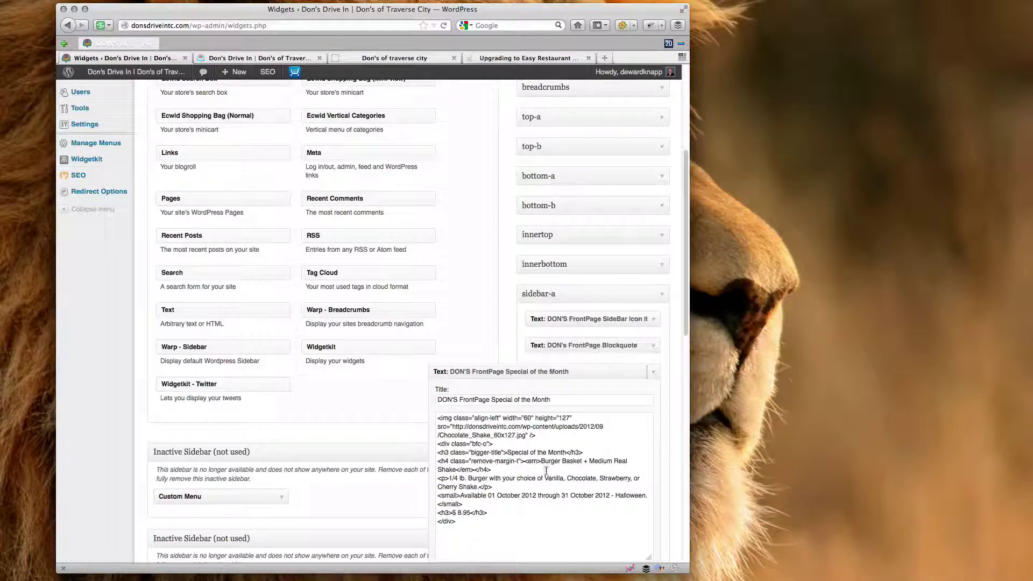
{"action": "left_click_drag", "start_coordinate": [541, 460], "coordinate": [629, 462]}
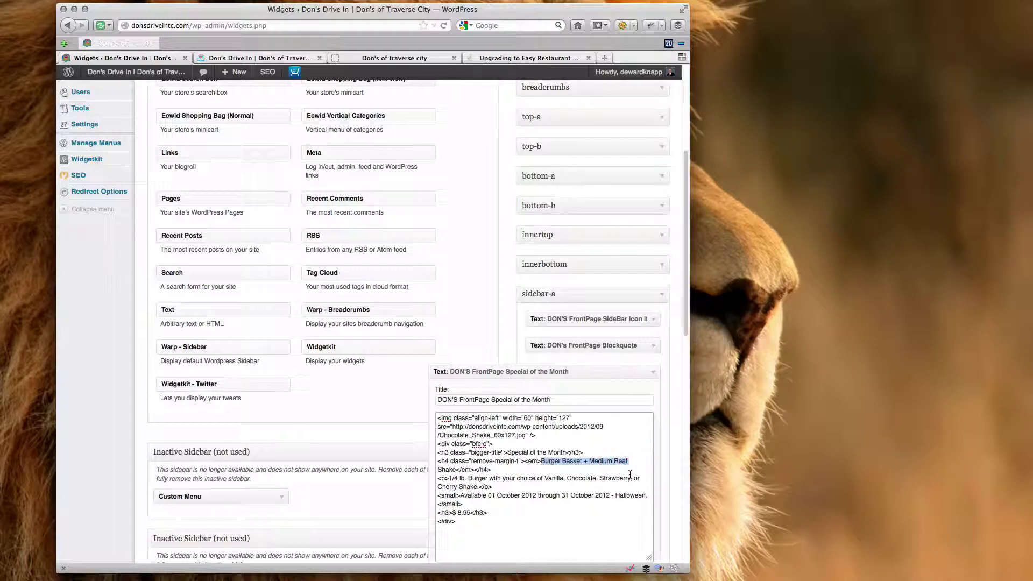
{"action": "type", "text": "Five"}
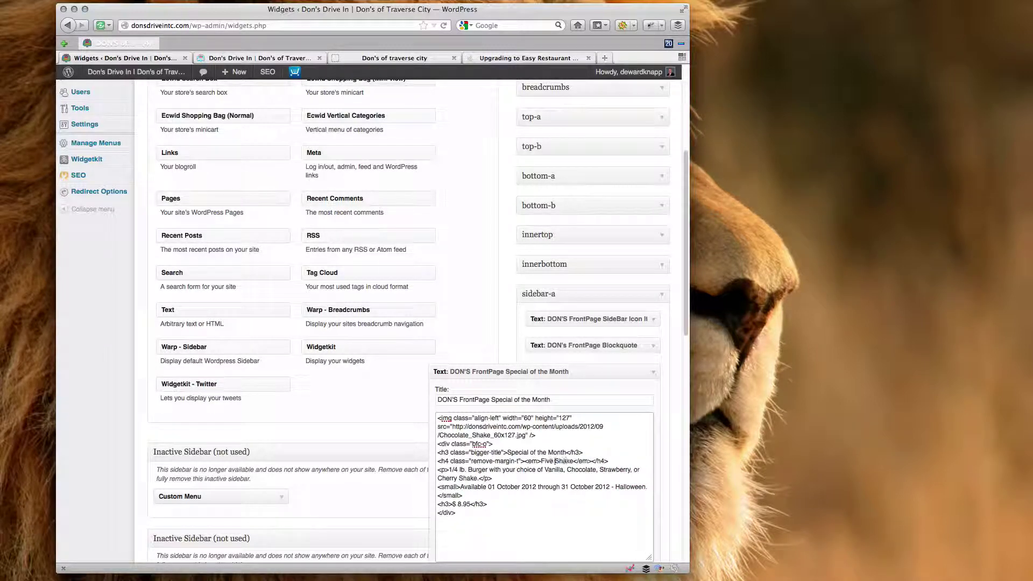
{"action": "type", "text": " Regul"}
{"action": "type", "text": "r S"}
{"action": "type", "text": "liders"}
{"action": "key", "text": "Delete"}
{"action": "key", "text": "Delete"}
{"action": "key", "text": "Delete"}
Change the October availability dates to December 2012
{"action": "key", "text": "Delete"}
{"action": "key", "text": "Delete"}
{"action": "key", "text": "Delete"}
{"action": "key", "text": "Delete"}
{"action": "key", "text": "Delete"}
{"action": "key", "text": "Delete"}
{"action": "key", "text": "Delete"}
{"action": "key", "text": "Delete"}
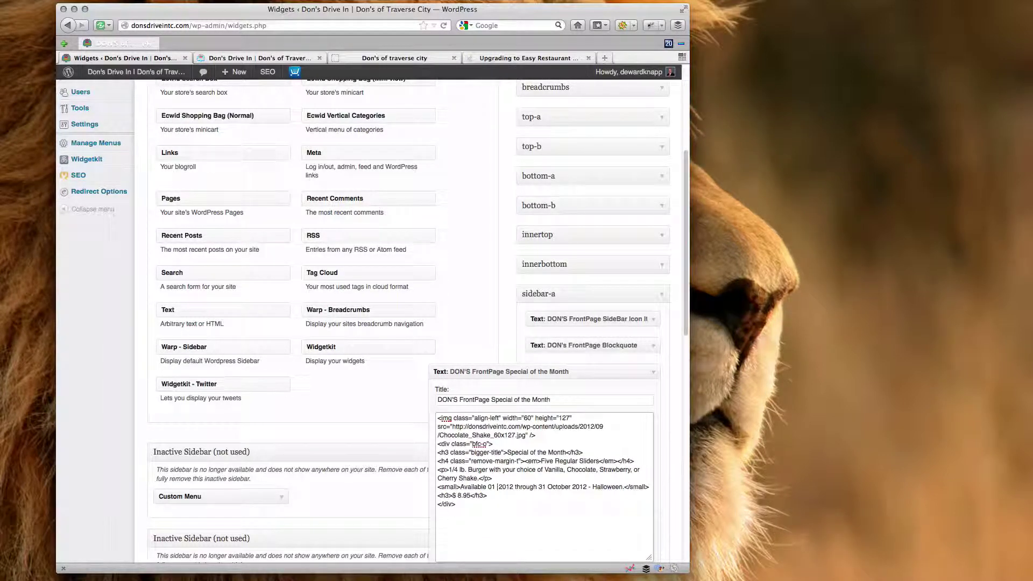
{"action": "type", "text": "December"}
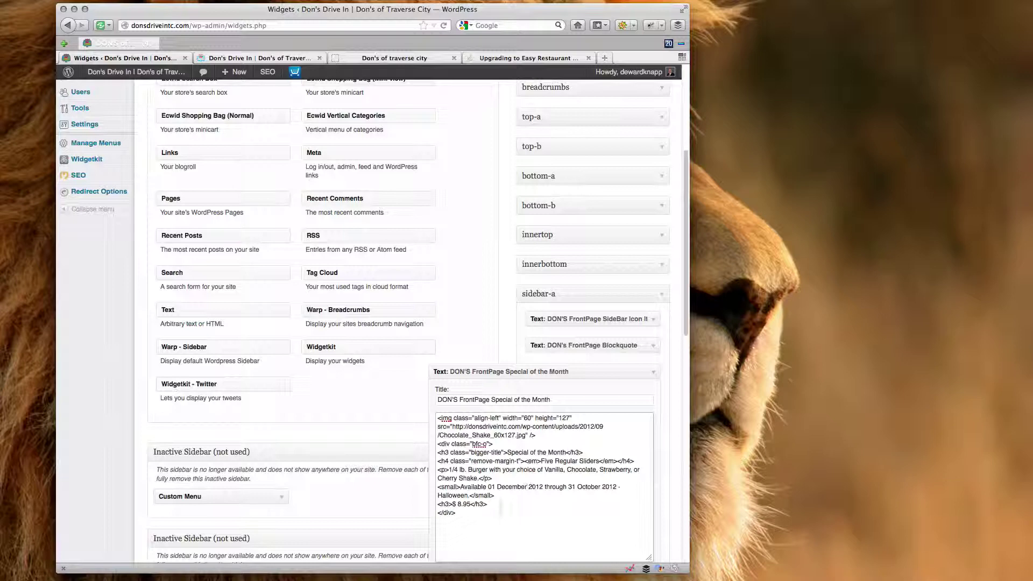
{"action": "double_click", "coordinate": [588, 488]}
{"action": "type", "text": "December"}
{"action": "key", "text": "BackSpace"}
{"action": "key", "text": "BackSpace"}
{"action": "key", "text": "BackSpace"}
{"action": "key", "text": "BackSpace"}
{"action": "key", "text": "BackSpace"}
{"action": "key", "text": "BackSpace"}
{"action": "key", "text": "BackSpace"}
{"action": "key", "text": "BackSpace"}
{"action": "key", "text": "BackSpace"}
{"action": "key", "text": "BackSpace"}
{"action": "key", "text": "BackSpace"}
{"action": "key", "text": "BackSpace"}
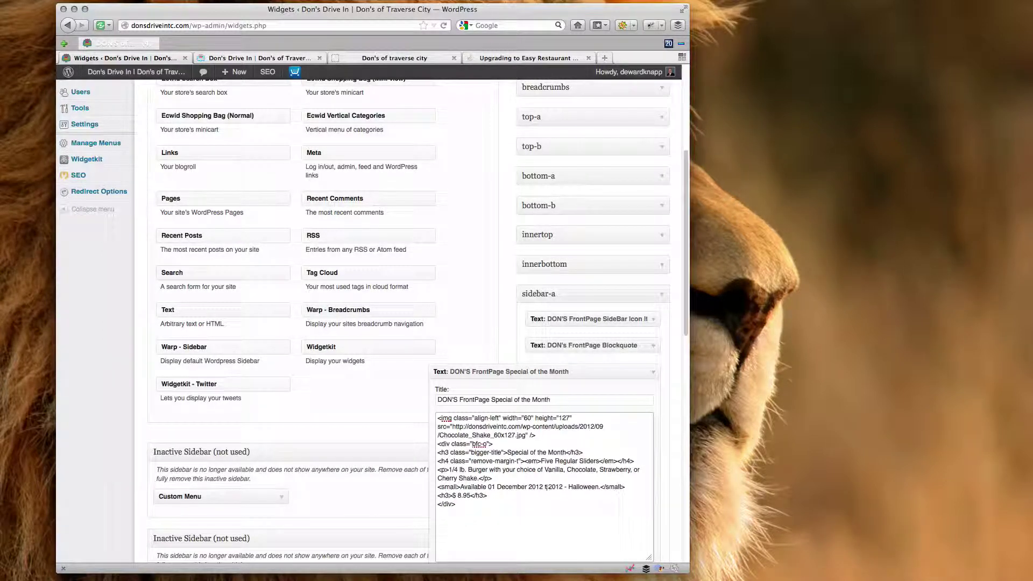
{"action": "key", "text": "BackSpace"}
{"action": "key", "text": "BackSpace"}
{"action": "key", "text": "BackSpace"}
{"action": "key", "text": "BackSpace"}
{"action": "key", "text": "BackSpace"}
{"action": "key", "text": "BackSpace"}
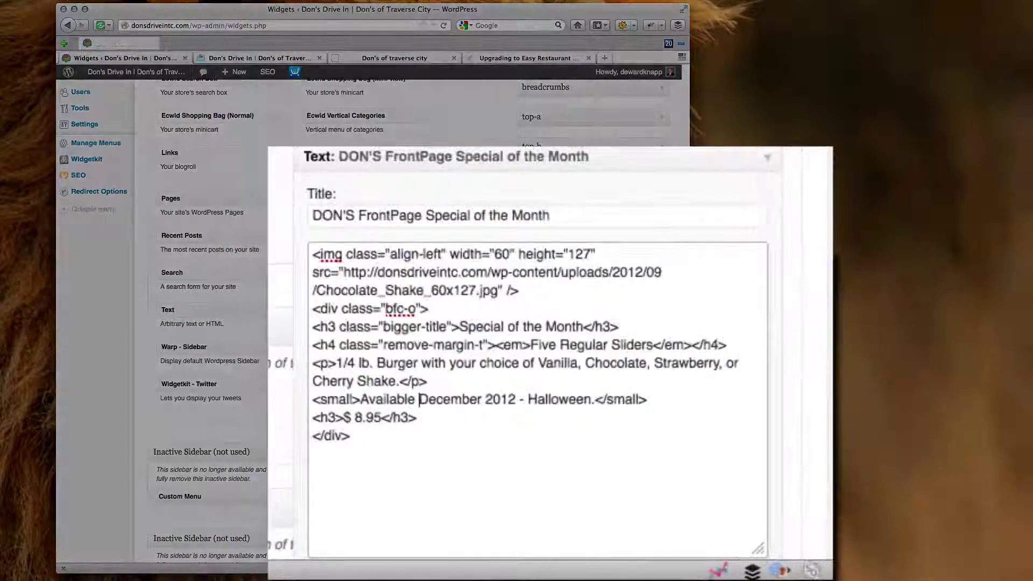
Trim the availability line to 'Available December 2012.' by removing the old end date and dash
{"action": "key", "text": "Delete"}
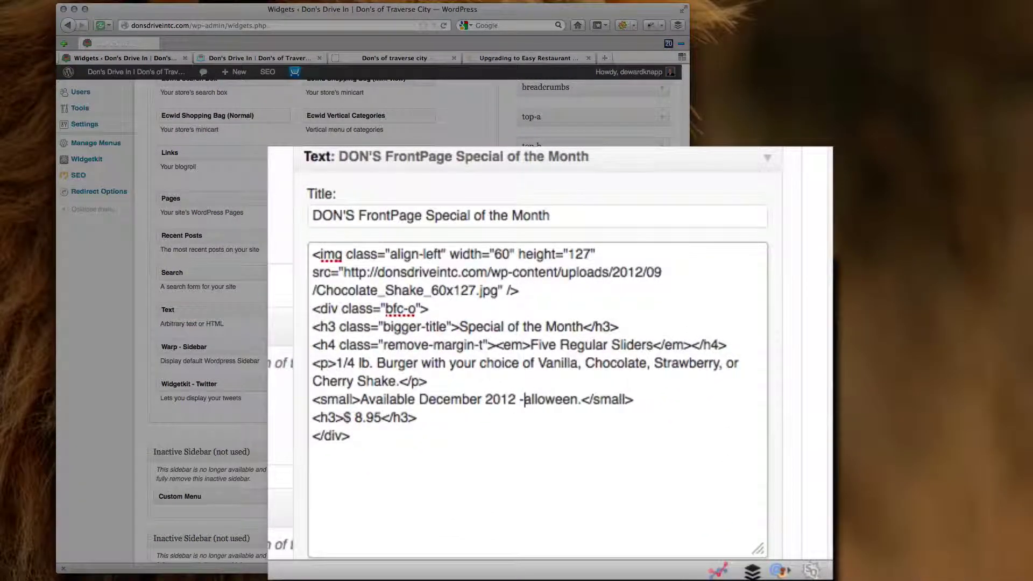
{"action": "key", "text": "Delete"}
{"action": "key", "text": "Delete"}
{"action": "key", "text": "Delete"}
{"action": "key", "text": "Delete"}
{"action": "key", "text": "Delete"}
{"action": "key", "text": "Delete"}
{"action": "key", "text": "Delete"}
{"action": "key", "text": "Delete"}
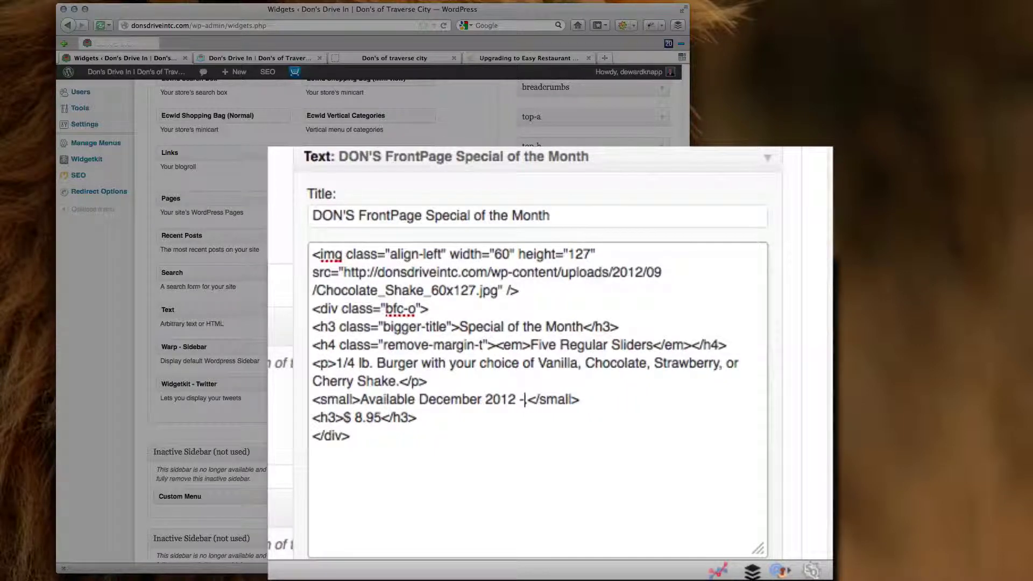
{"action": "key", "text": "BackSpace"}
{"action": "key", "text": "BackSpace"}
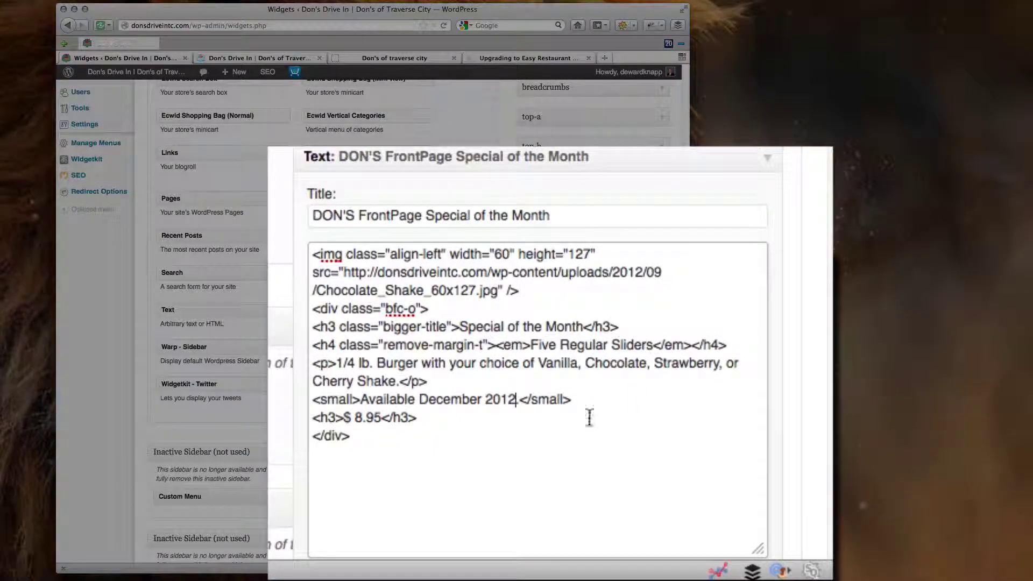
{"action": "type", "text": "."}
Change the price from '$ 8.95' to '$5.00 + tax' and save the widget
{"action": "left_click", "coordinate": [355, 418]}
{"action": "key", "text": "BackSpace"}
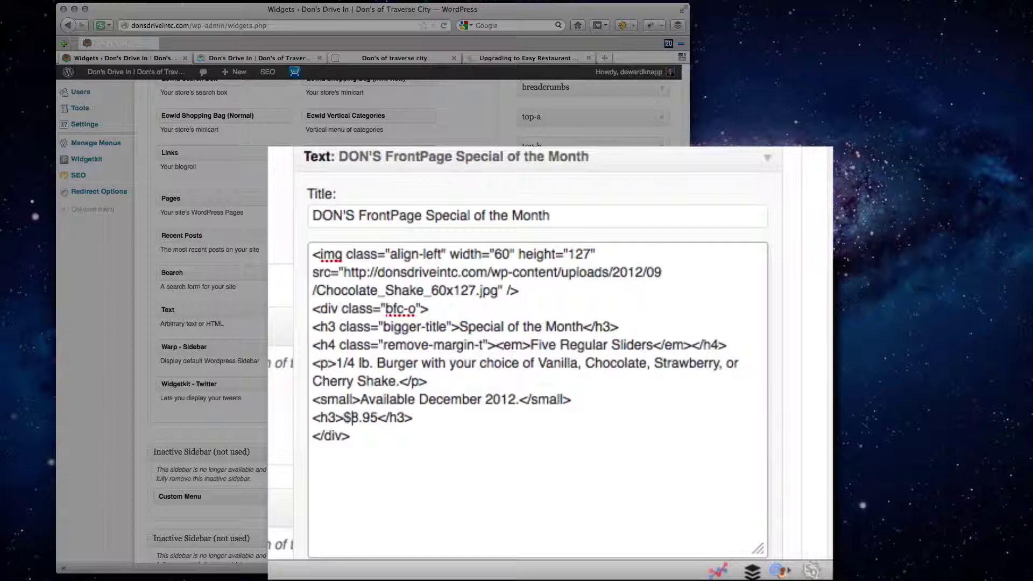
{"action": "key", "text": "Delete"}
{"action": "type", "text": "5"}
{"action": "key", "text": "Right"}
{"action": "key", "text": "Delete"}
{"action": "key", "text": "Delete"}
{"action": "type", "text": "00 + "}
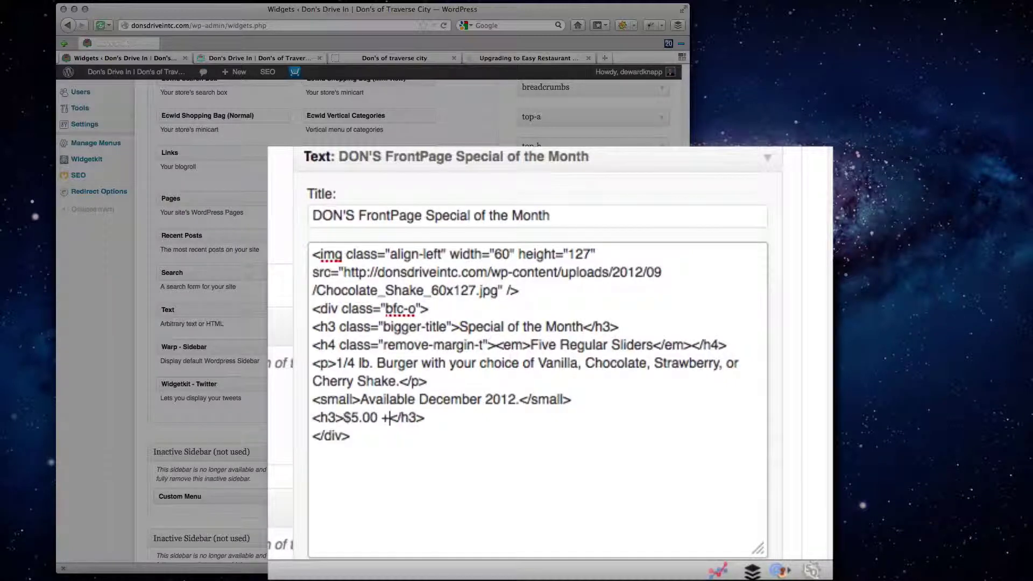
{"action": "type", "text": "tax"}
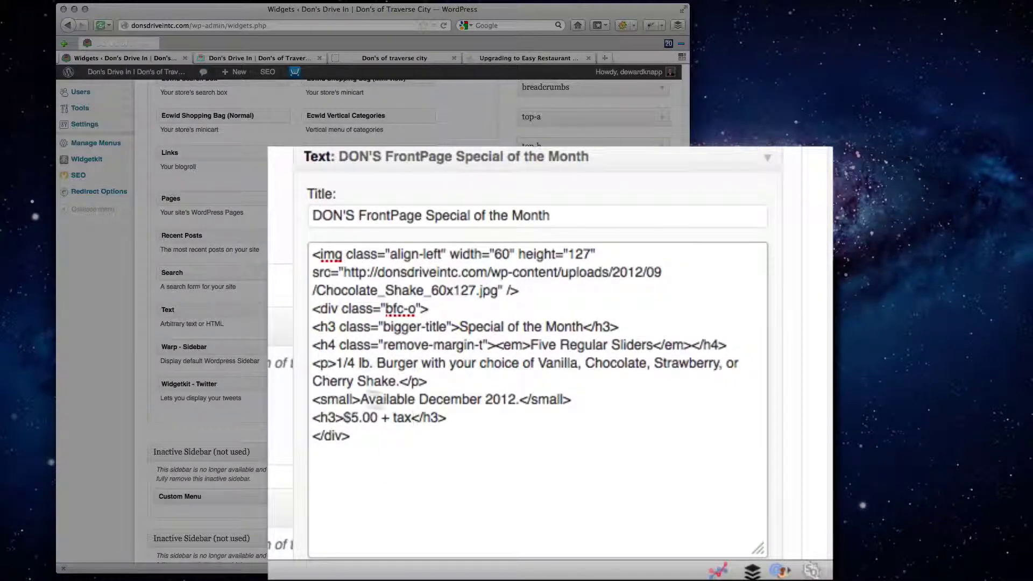
{"action": "scroll", "coordinate": [549, 353], "scroll_direction": "down", "scroll_amount": 5}
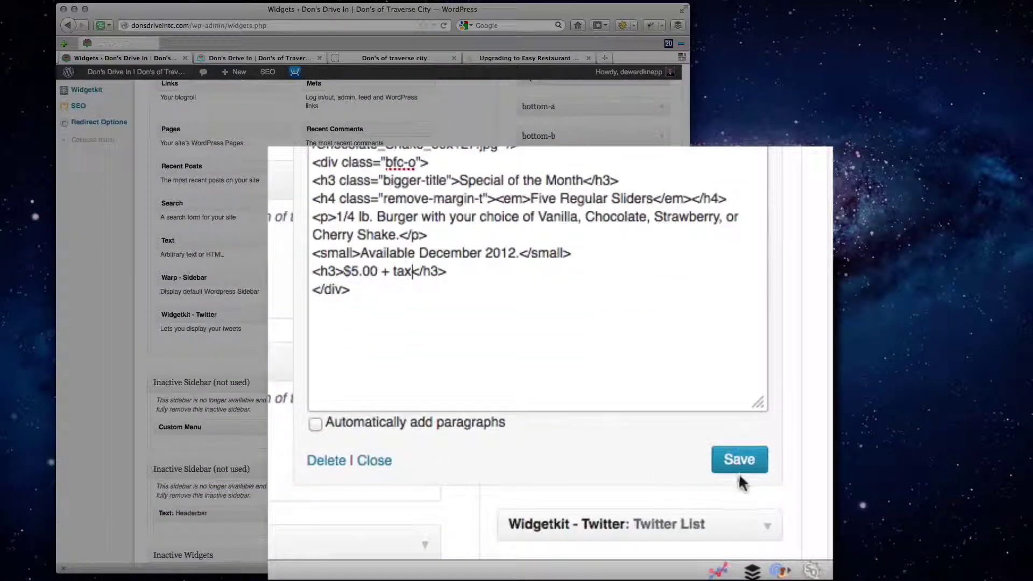
{"action": "left_click", "coordinate": [742, 467]}
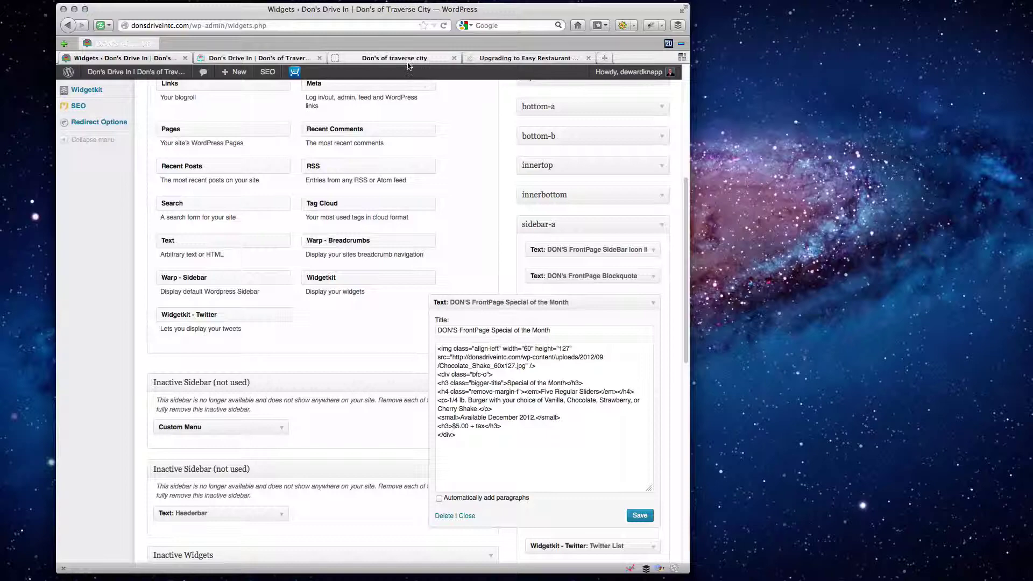
Close the extra tab and reload the Don's Drive In homepage to see the updated special
{"action": "left_click", "coordinate": [455, 58]}
{"action": "left_click", "coordinate": [260, 58]}
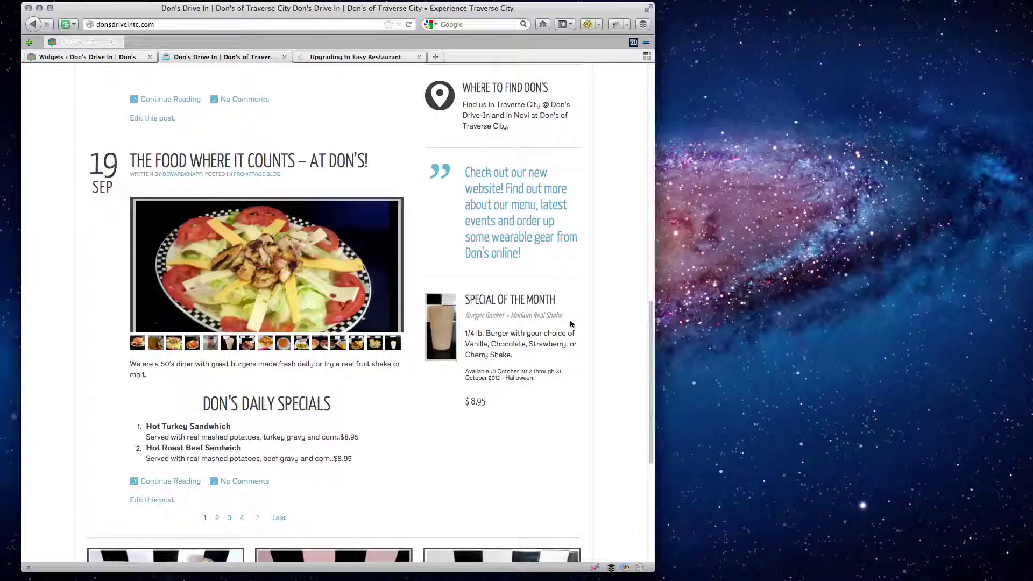
{"action": "right_click", "coordinate": [592, 266]}
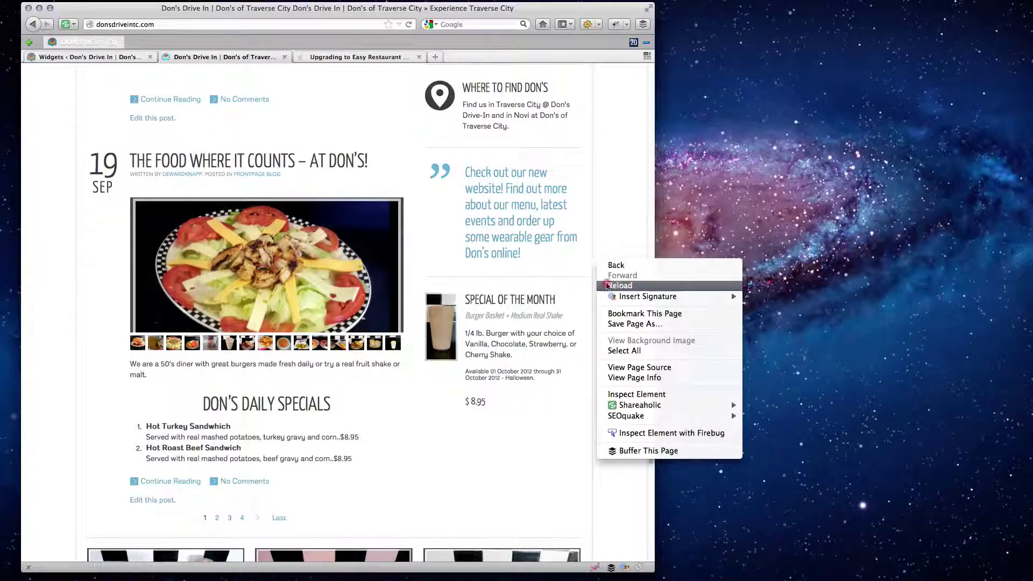
{"action": "left_click", "coordinate": [607, 285]}
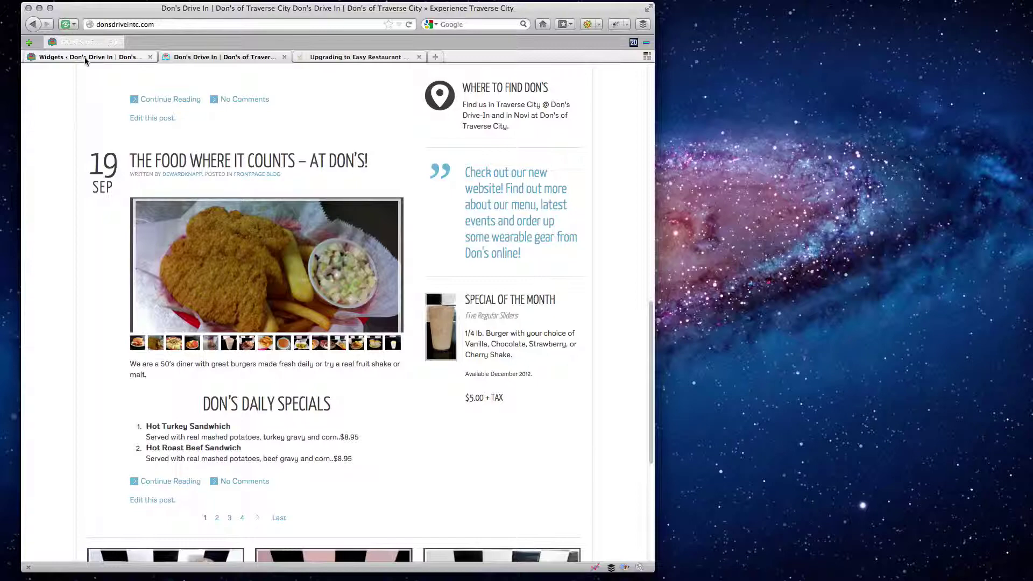
Open Manage Menus in a new tab and list the DON'S of TRAVERSE CITY menu items
{"action": "left_click", "coordinate": [85, 57]}
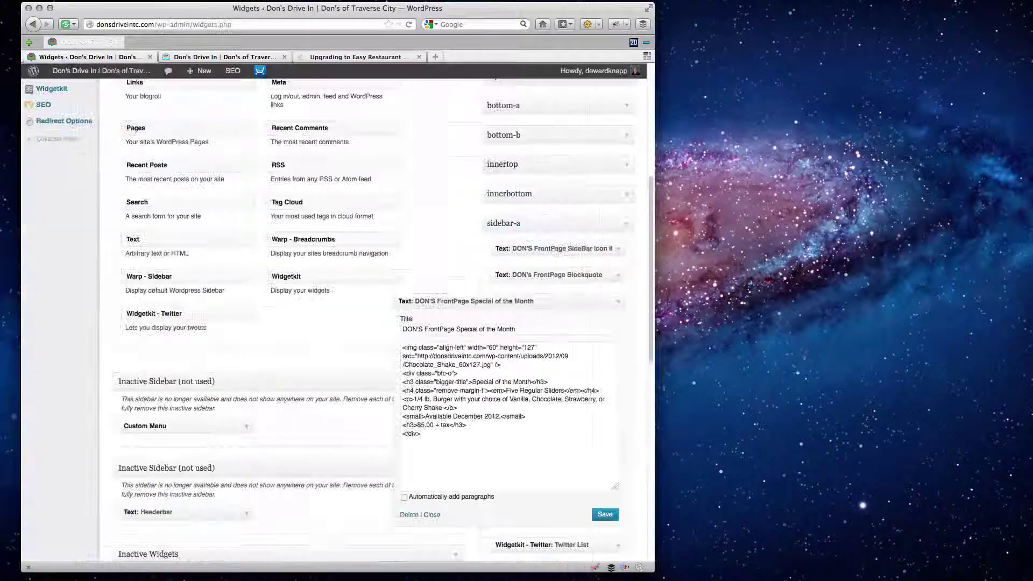
{"action": "scroll", "coordinate": [99, 144], "scroll_direction": "up", "scroll_amount": 3}
{"action": "mouse_move", "coordinate": [44, 164]}
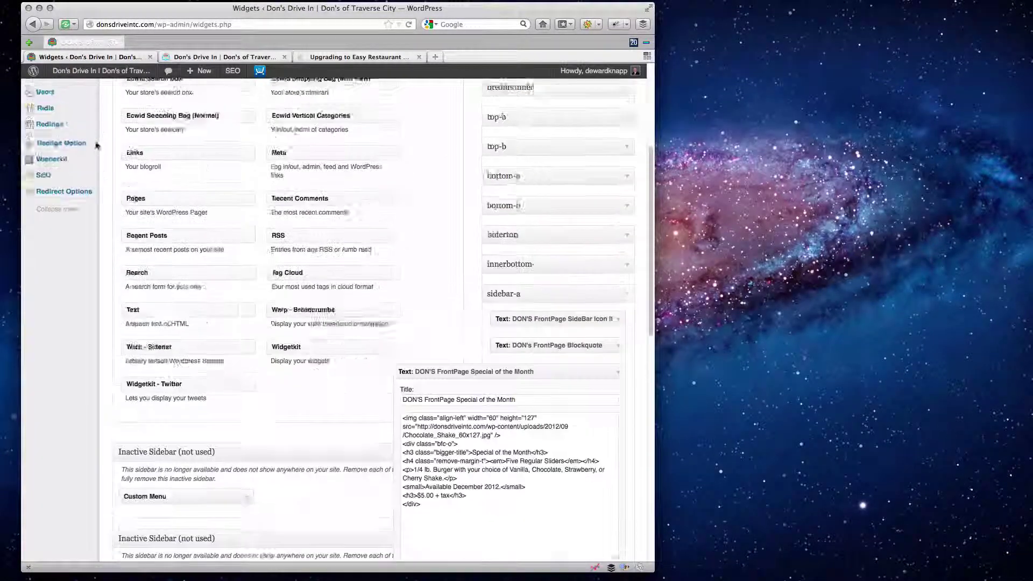
{"action": "scroll", "coordinate": [97, 242], "scroll_direction": "up", "scroll_amount": 3}
{"action": "scroll", "coordinate": [94, 374], "scroll_direction": "up", "scroll_amount": 2}
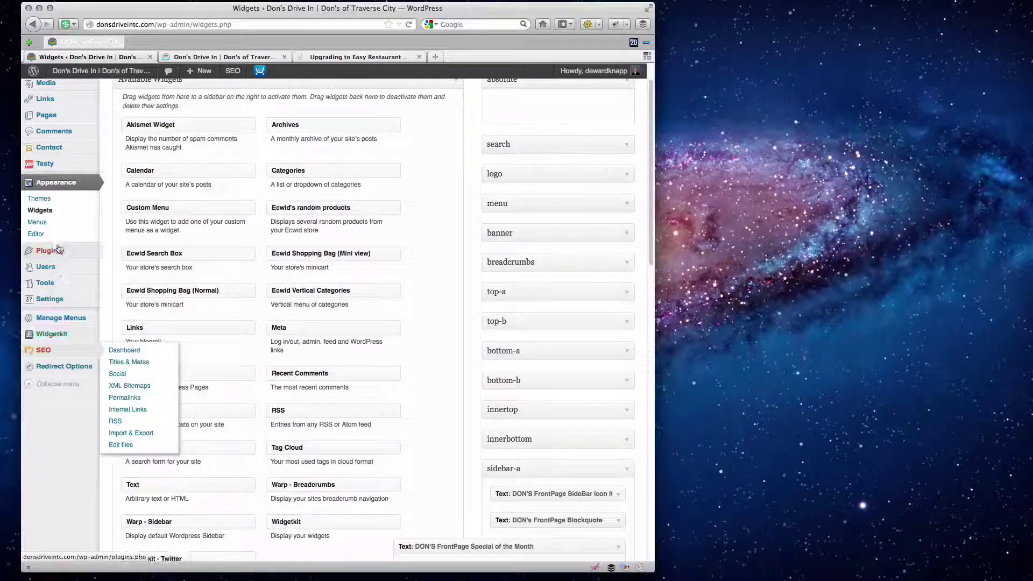
{"action": "right_click", "coordinate": [63, 320]}
{"action": "left_click", "coordinate": [105, 326]}
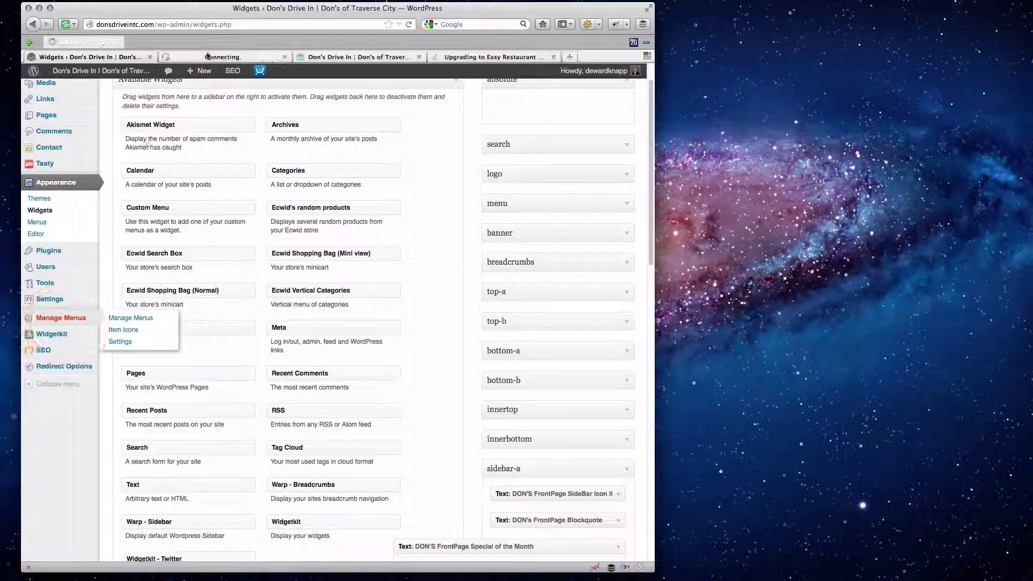
{"action": "left_click", "coordinate": [186, 57]}
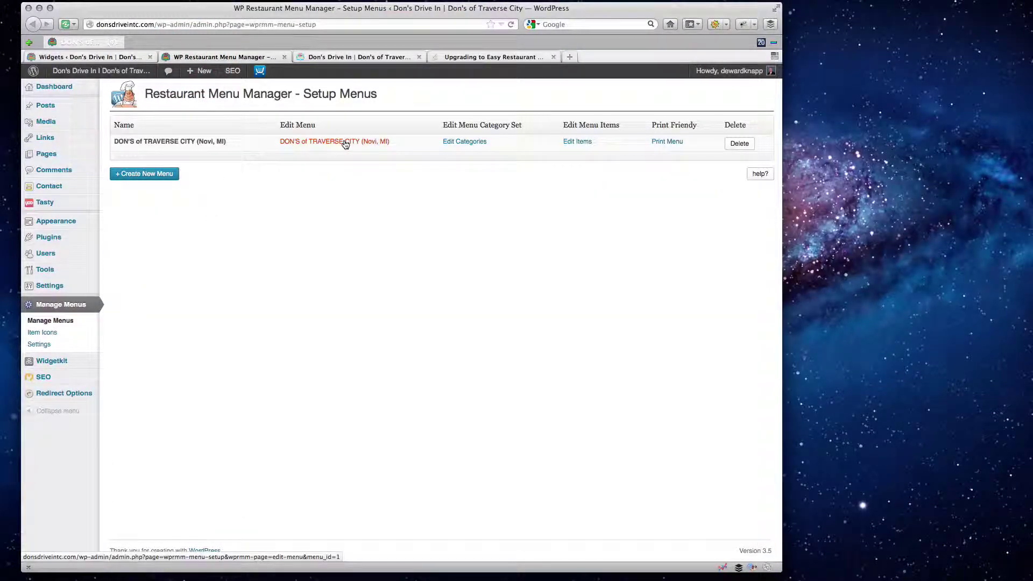
{"action": "left_click", "coordinate": [579, 144]}
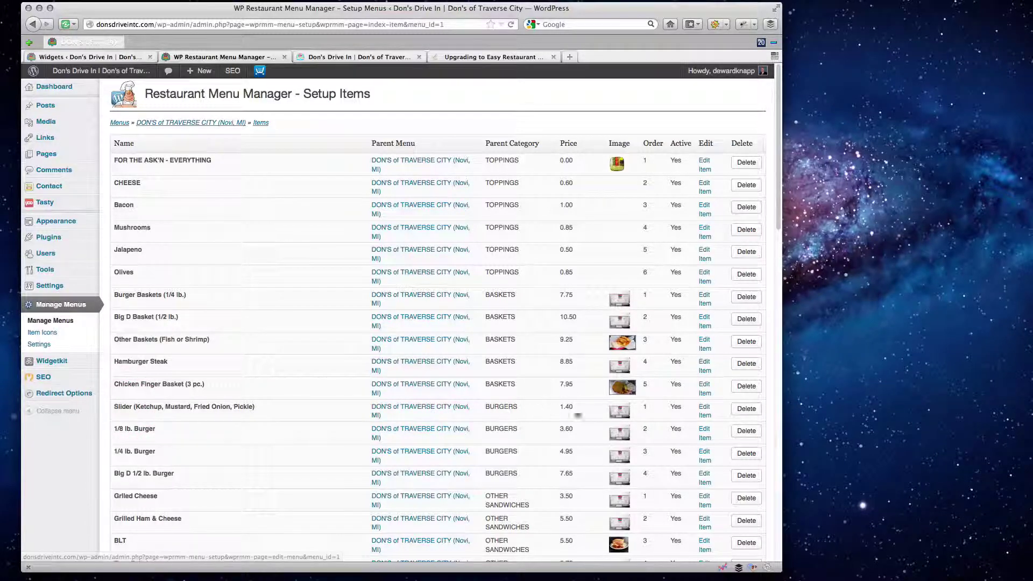
Enter the Slider description 'We cook'em the way you like'em - rare medium well.', copy it, and save
{"action": "left_click", "coordinate": [703, 411]}
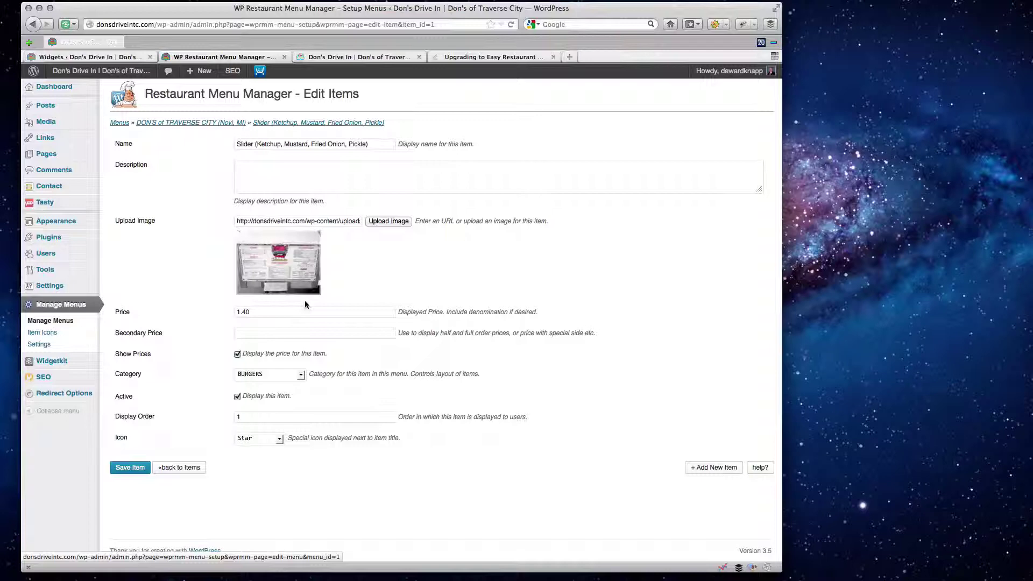
{"action": "left_click", "coordinate": [282, 173]}
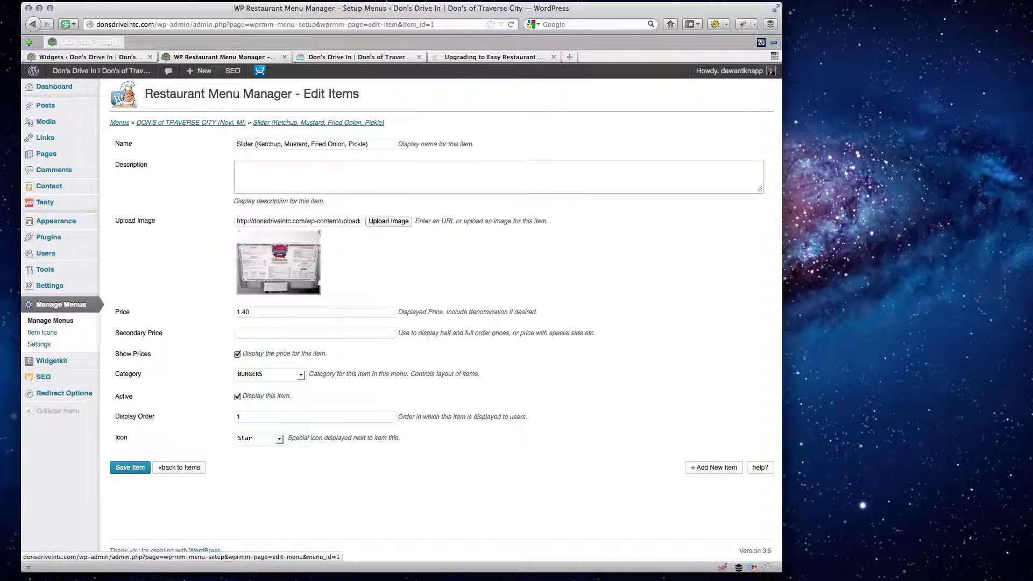
{"action": "left_click", "coordinate": [262, 171]}
{"action": "type", "text": "ok'em the way you like'em - rare medium well."}
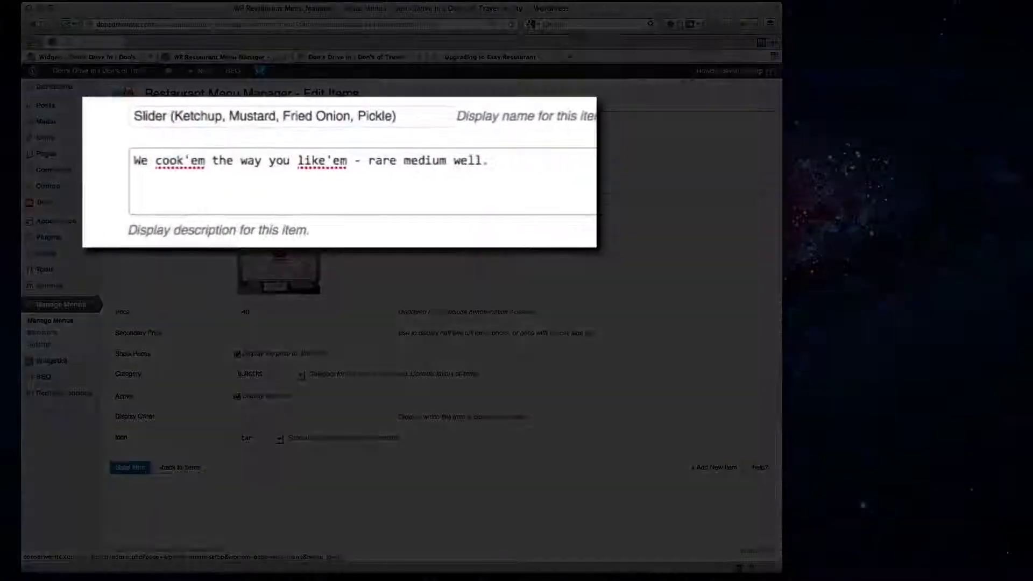
{"action": "triple_click", "coordinate": [172, 164]}
{"action": "key", "text": "super+c"}
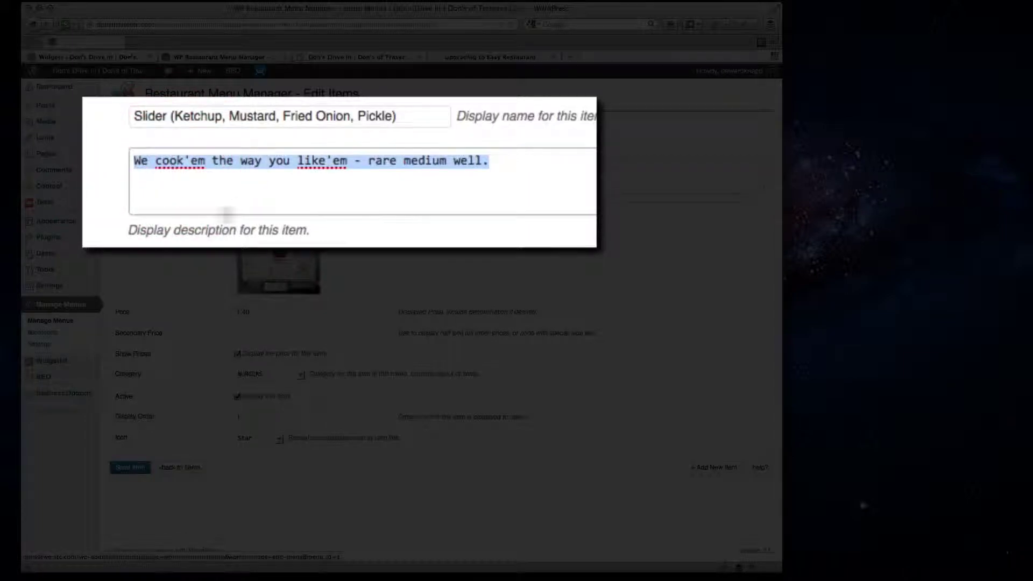
{"action": "left_click", "coordinate": [87, 232]}
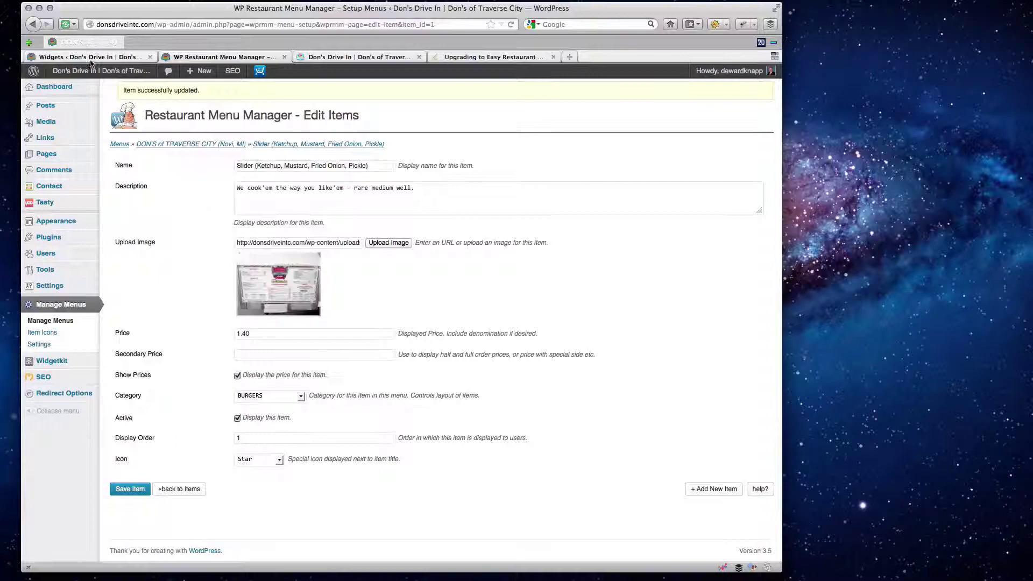
Replace the widget's burger-and-shake description with the copied Slider description
{"action": "left_click", "coordinate": [88, 56]}
{"action": "left_click", "coordinate": [593, 547]}
{"action": "scroll", "coordinate": [622, 395], "scroll_direction": "down", "scroll_amount": 5}
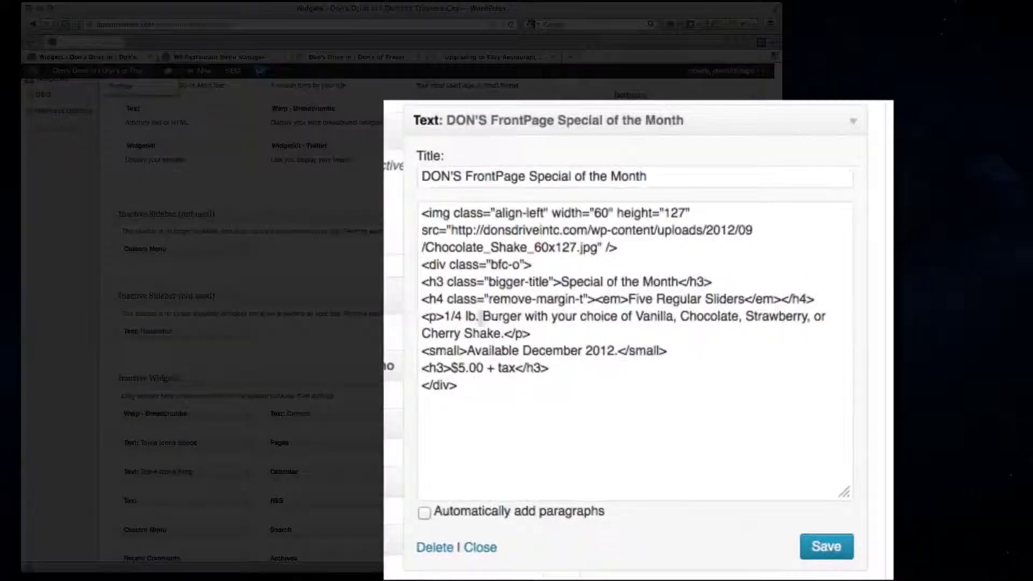
{"action": "left_click_drag", "start_coordinate": [445, 317], "coordinate": [499, 333]}
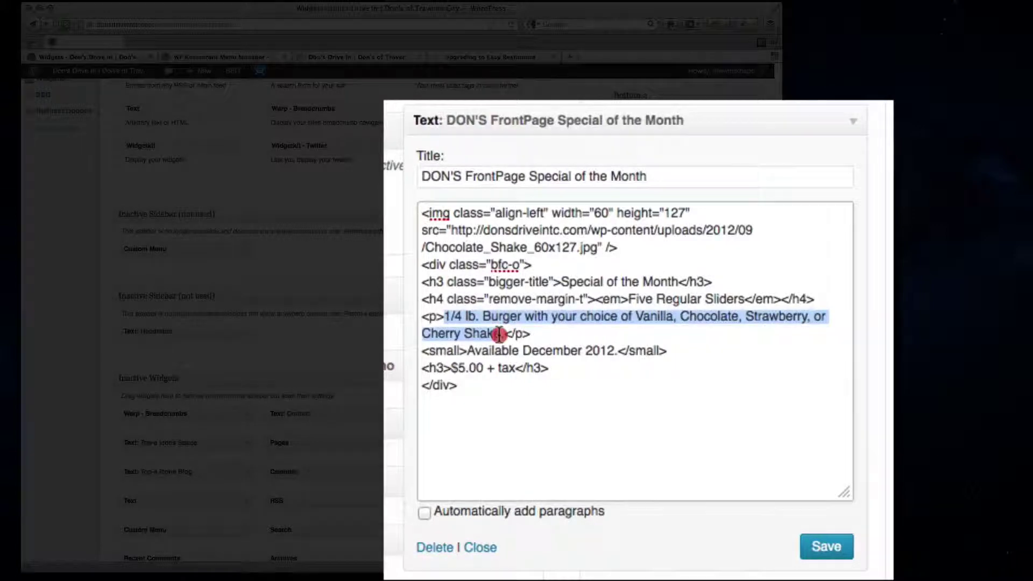
{"action": "key", "text": "super+v"}
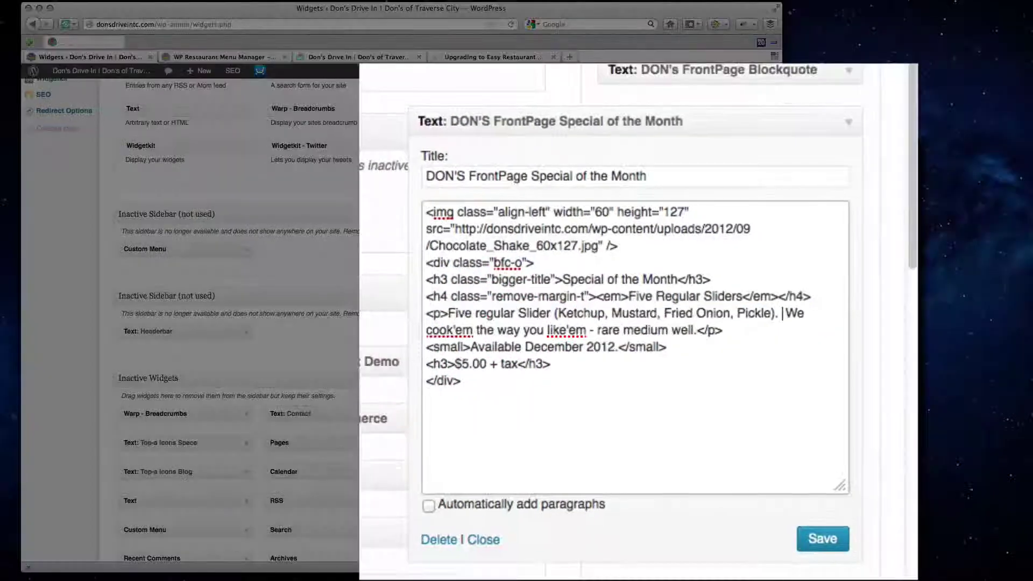
Put 'We cook'em' on its own line without a leading space and save the widget
{"action": "key", "text": "Return"}
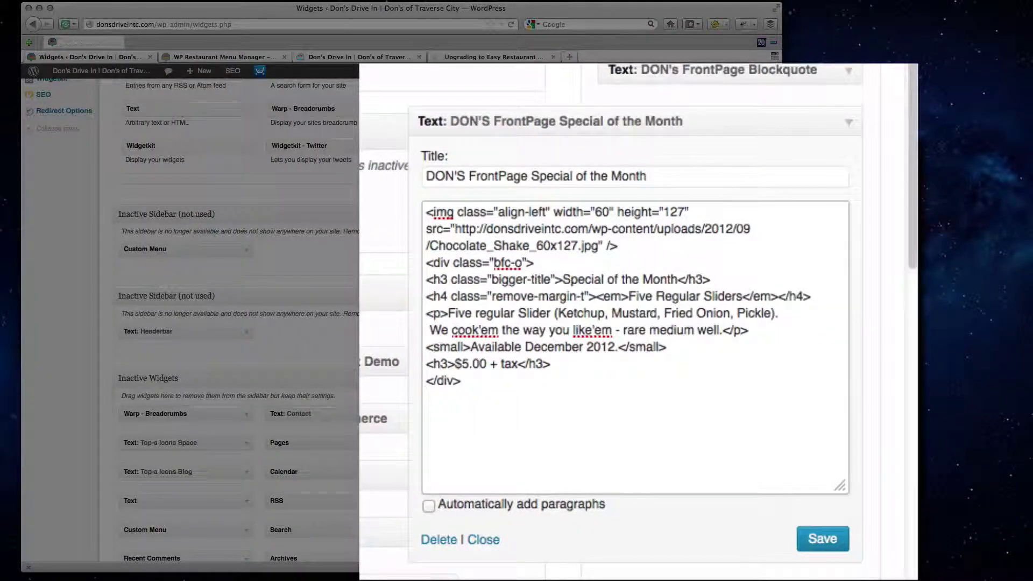
{"action": "key", "text": "Delete"}
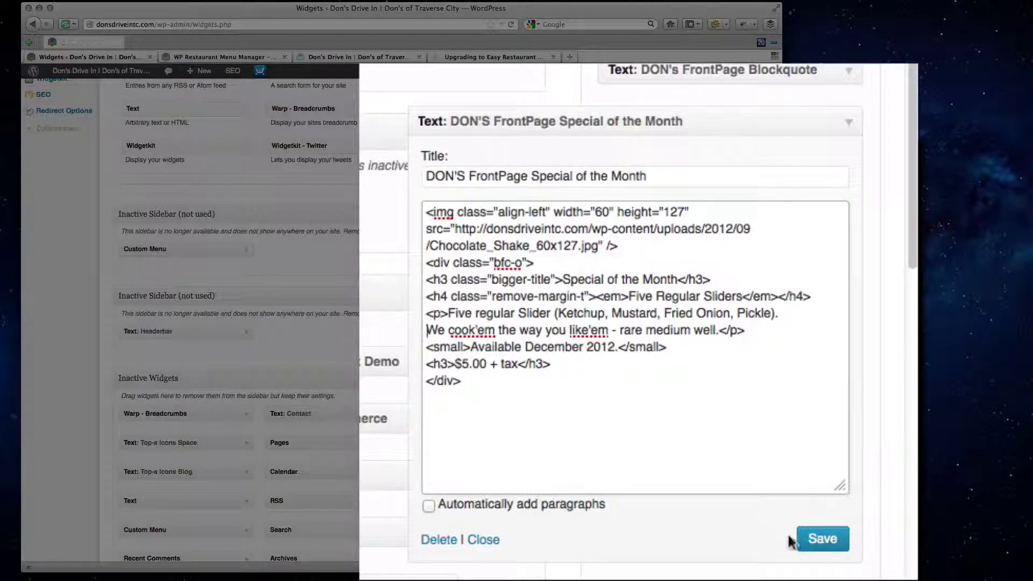
{"action": "left_click", "coordinate": [817, 539]}
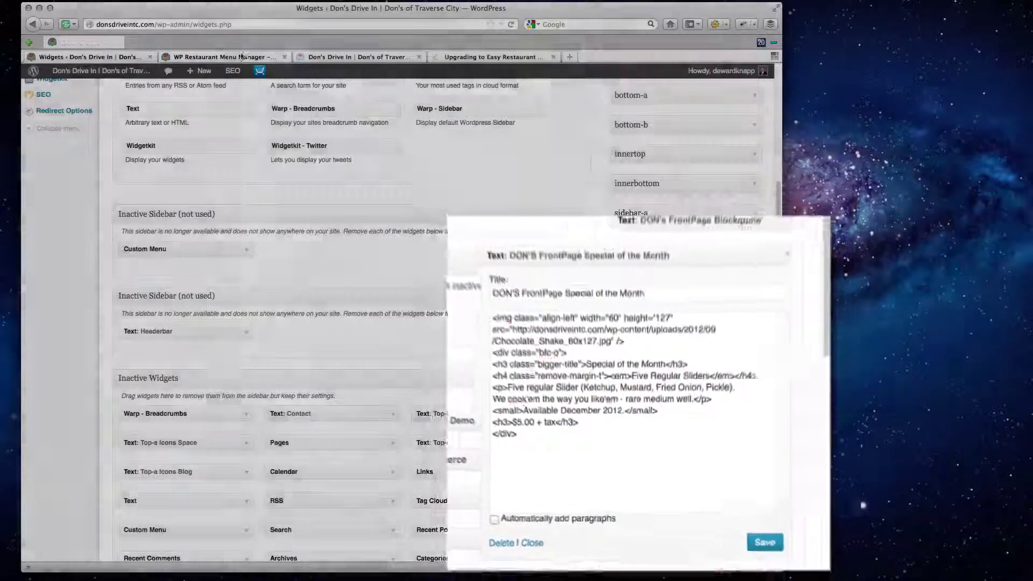
{"action": "left_click", "coordinate": [241, 56]}
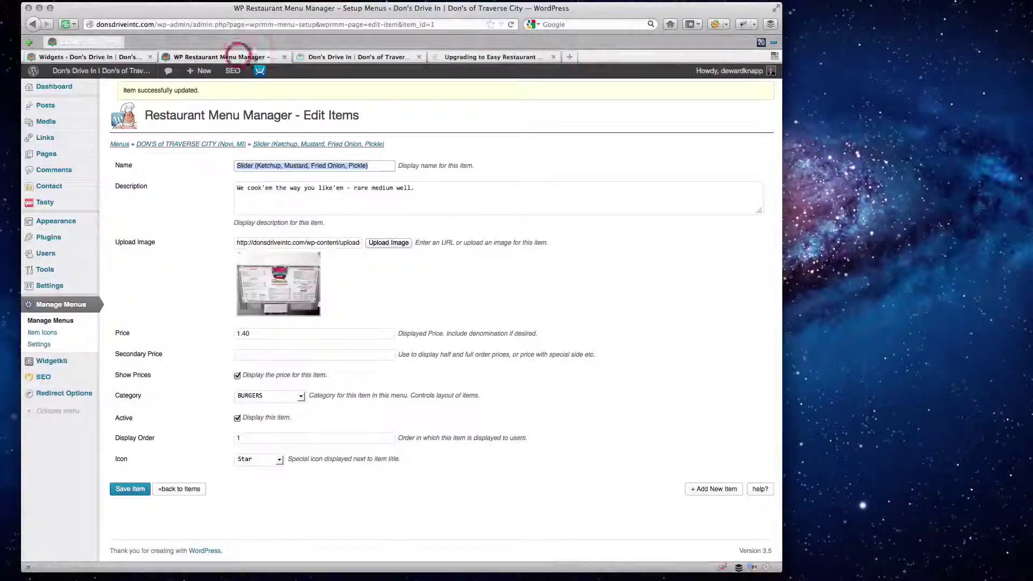
Reload the Don's Drive In front page to check the Special of the Month widget
{"action": "left_click", "coordinate": [314, 57]}
{"action": "right_click", "coordinate": [112, 291]}
{"action": "left_click", "coordinate": [129, 316]}
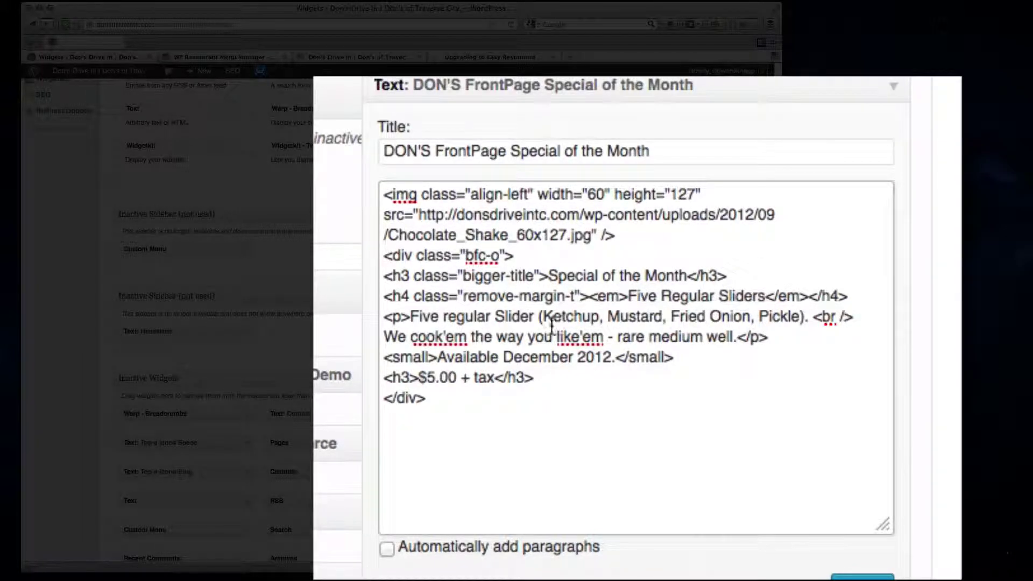
Replace 'Five regular Slider (' with 'With your choice of: ' and drop the closing parenthesis
{"action": "left_click", "coordinate": [456, 317]}
{"action": "left_click_drag", "start_coordinate": [534, 317], "coordinate": [410, 321]}
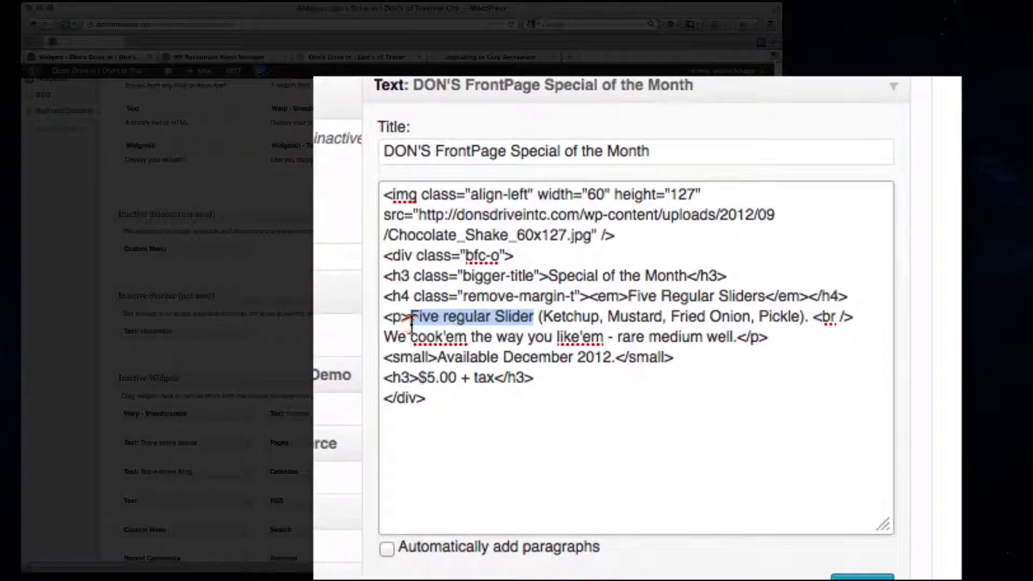
{"action": "type", "text": "With your choi"}
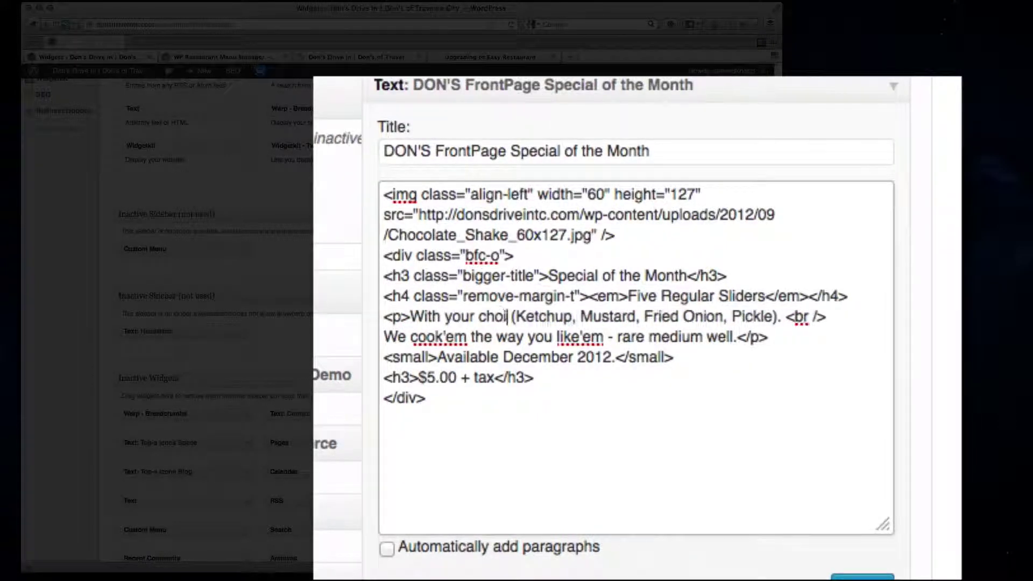
{"action": "type", "text": "ce of"}
{"action": "key", "text": "Delete"}
{"action": "key", "text": "Delete"}
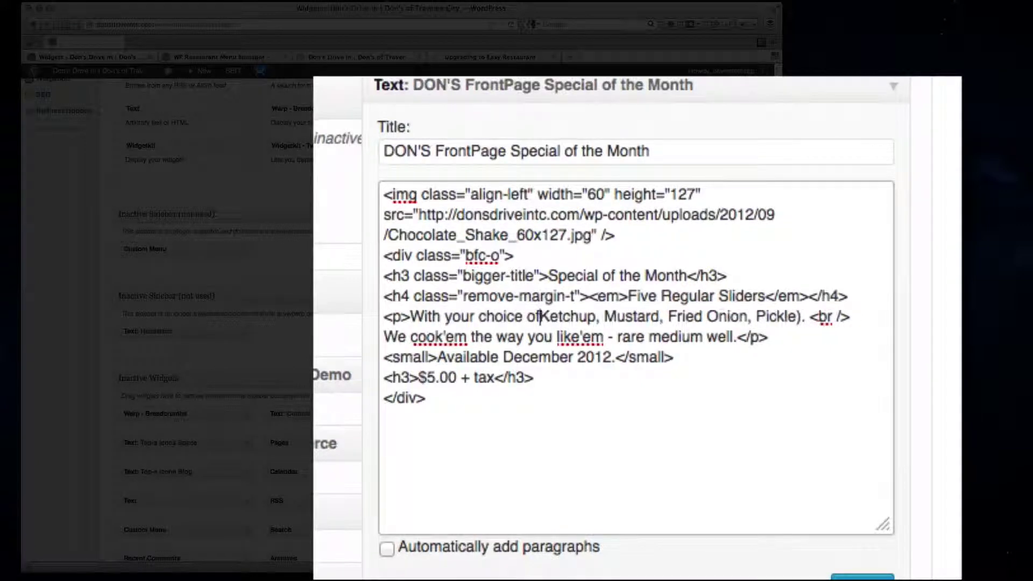
{"action": "type", "text": ":"}
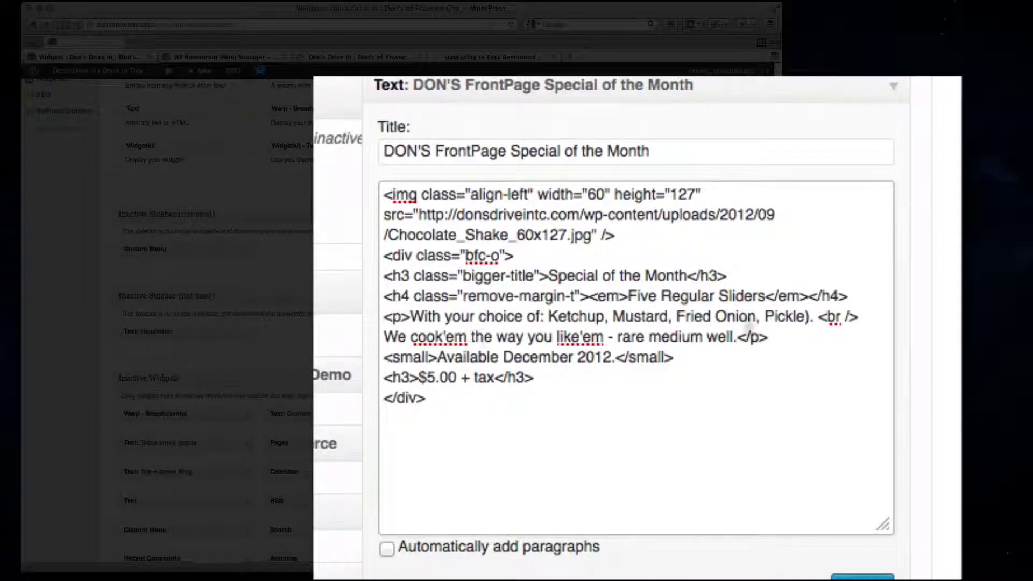
{"action": "left_click", "coordinate": [807, 318]}
{"action": "key", "text": "Delete"}
{"action": "key", "text": "Delete"}
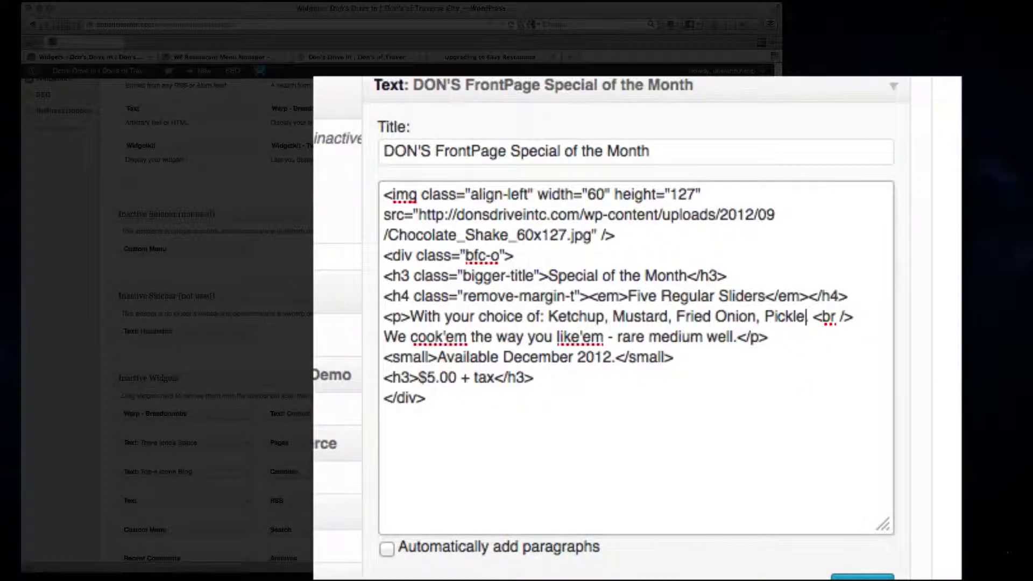
{"action": "type", "text": "."}
Move the 'We cook'em' sentence above the choice line and delete the duplicate
{"action": "left_click_drag", "start_coordinate": [737, 338], "coordinate": [382, 339]}
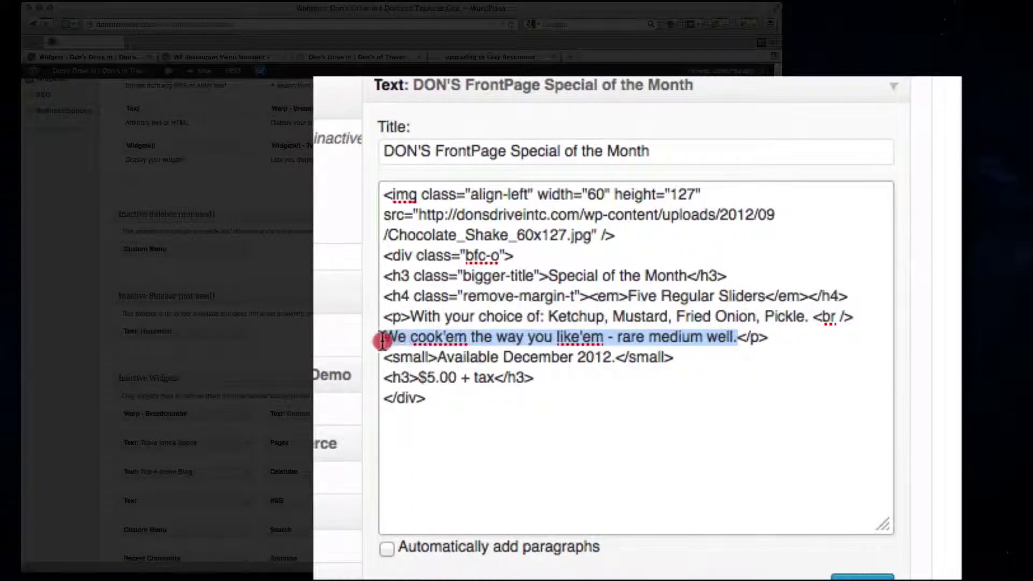
{"action": "left_click", "coordinate": [412, 318]}
{"action": "key", "text": "ctrl+v"}
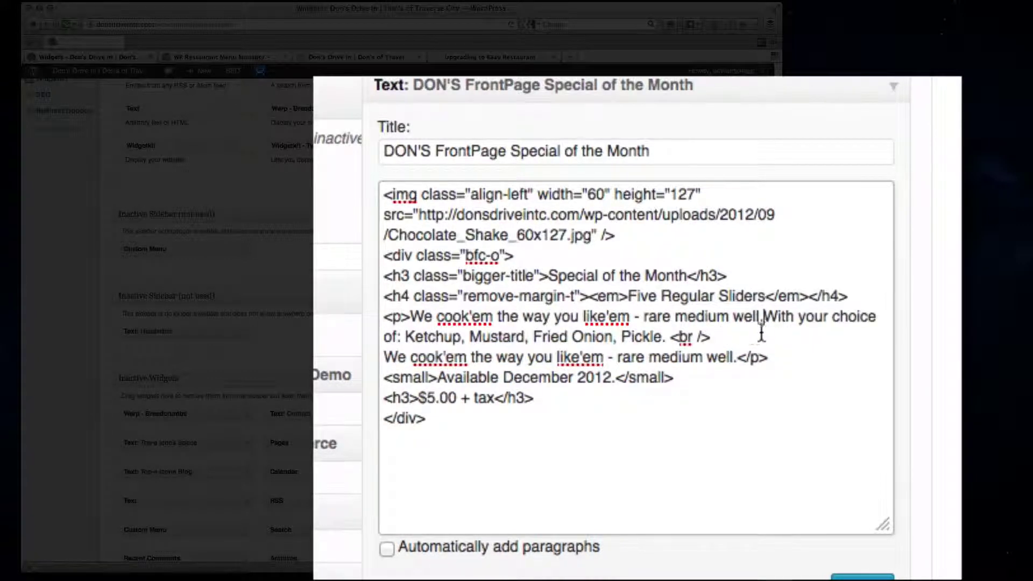
{"action": "type", "text": "<"}
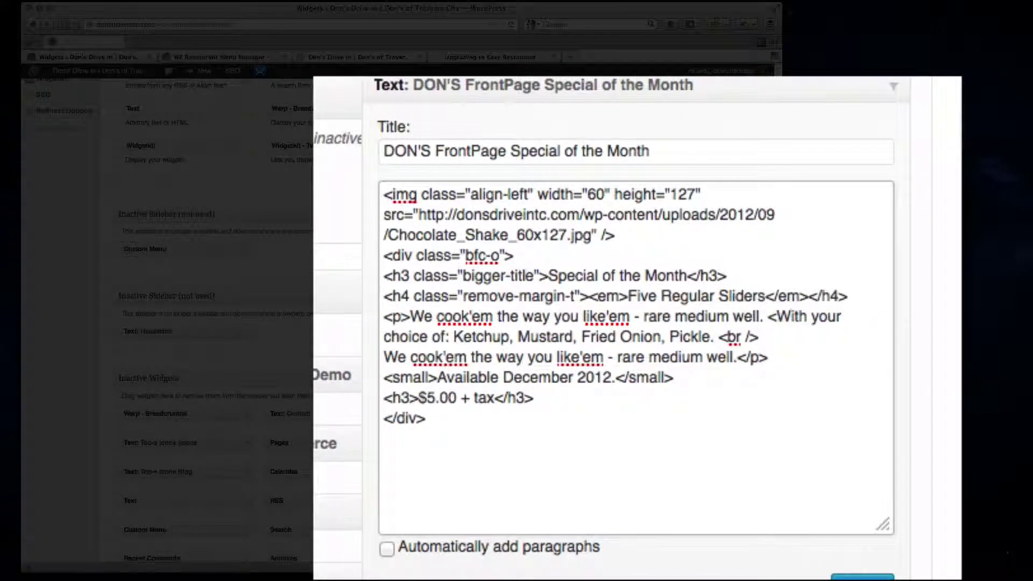
{"action": "type", "text": "br />"}
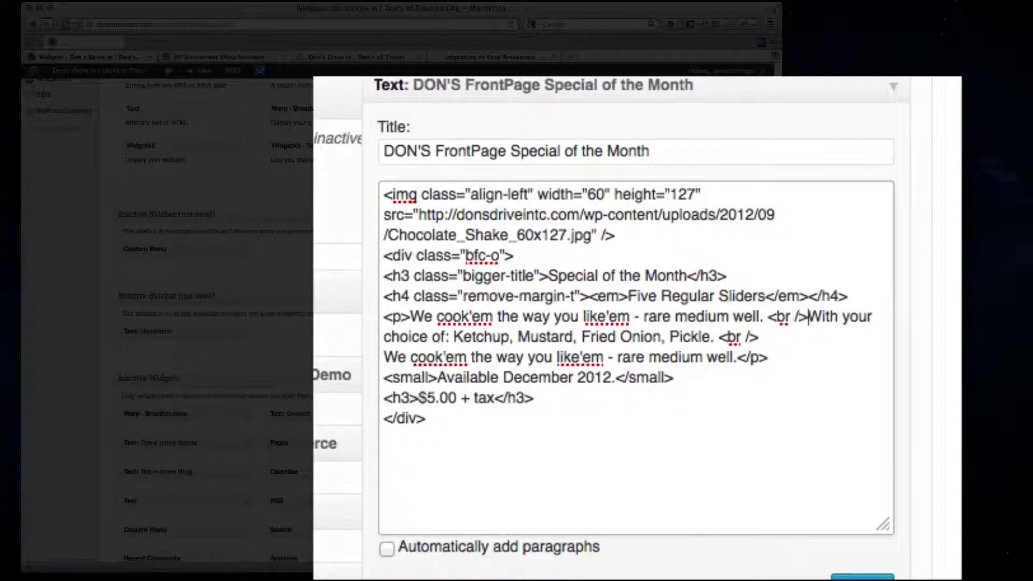
{"action": "key", "text": "Return"}
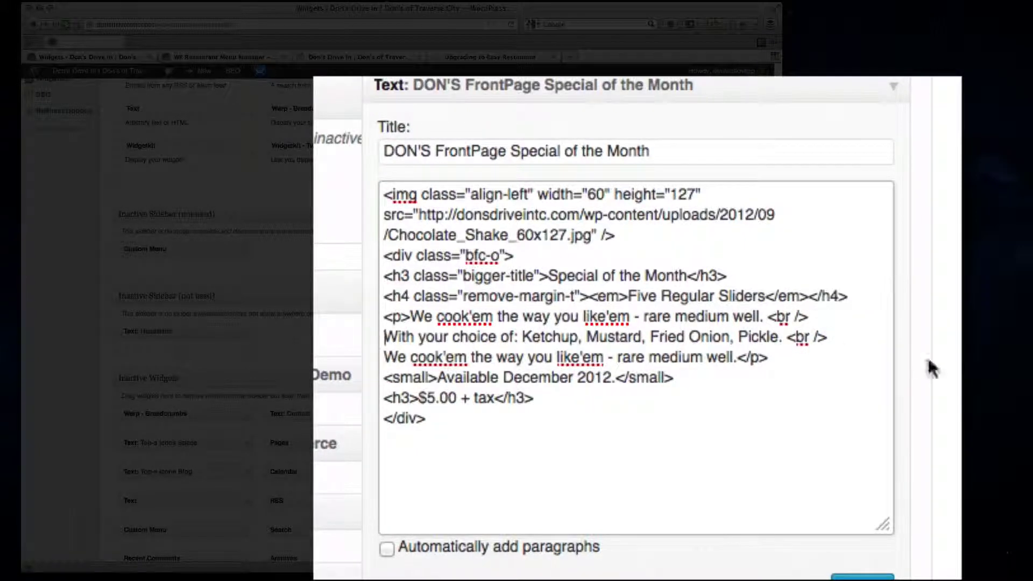
{"action": "left_click", "coordinate": [855, 338]}
{"action": "key", "text": "BackSpace"}
{"action": "key", "text": "BackSpace"}
{"action": "key", "text": "BackSpace"}
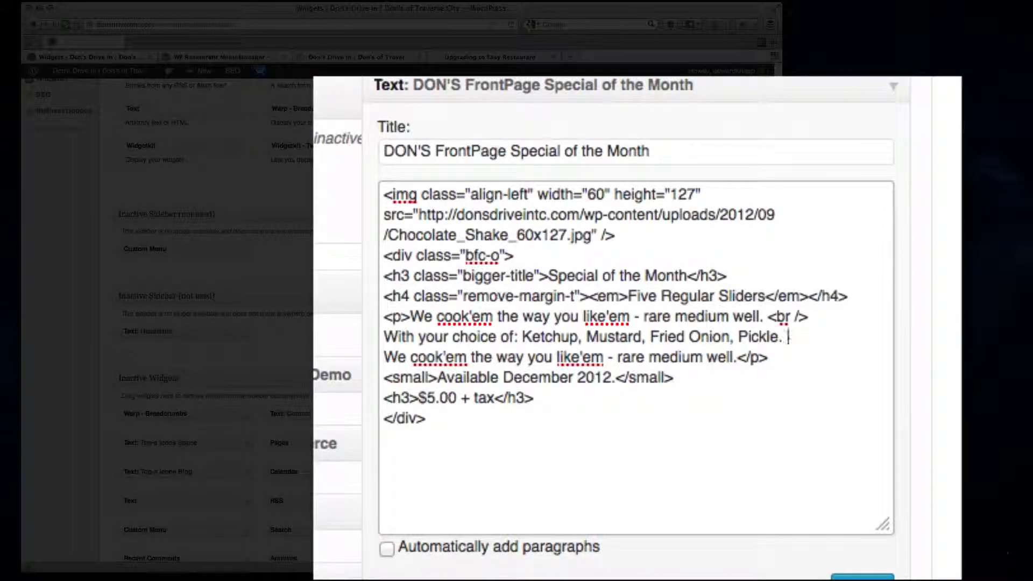
{"action": "key", "text": "Delete"}
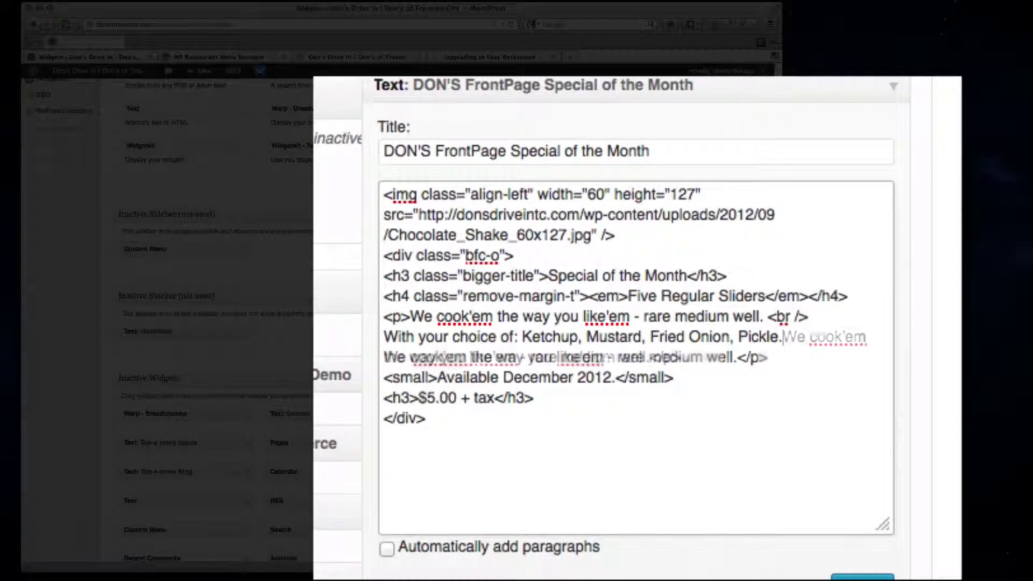
{"action": "left_click_drag", "start_coordinate": [783, 336], "coordinate": [734, 358]}
{"action": "key", "text": "Delete"}
Wrap the 'We cook'em' line in <em> italics and save the widget
{"action": "left_click", "coordinate": [442, 353]}
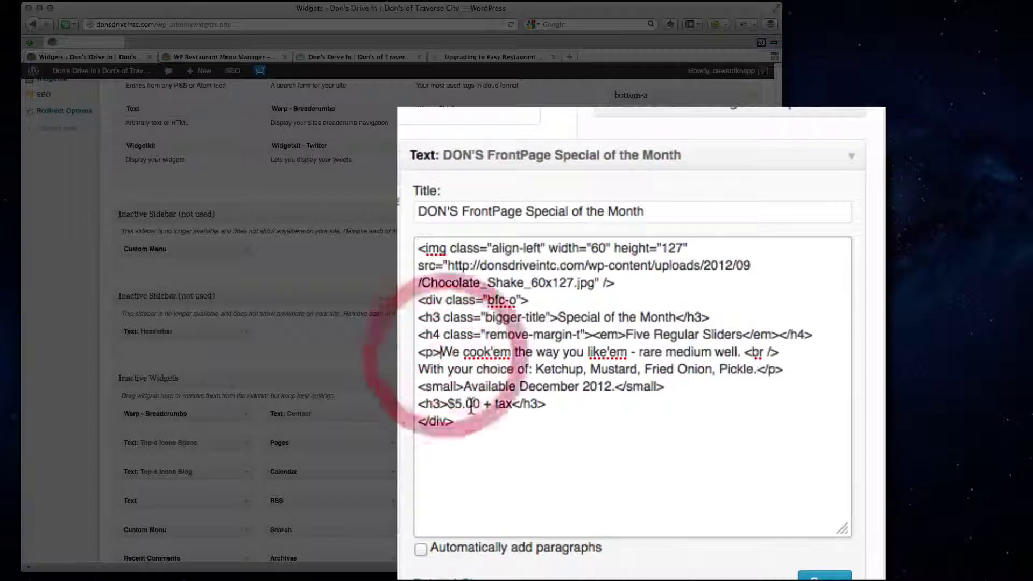
{"action": "type", "text": "<em"}
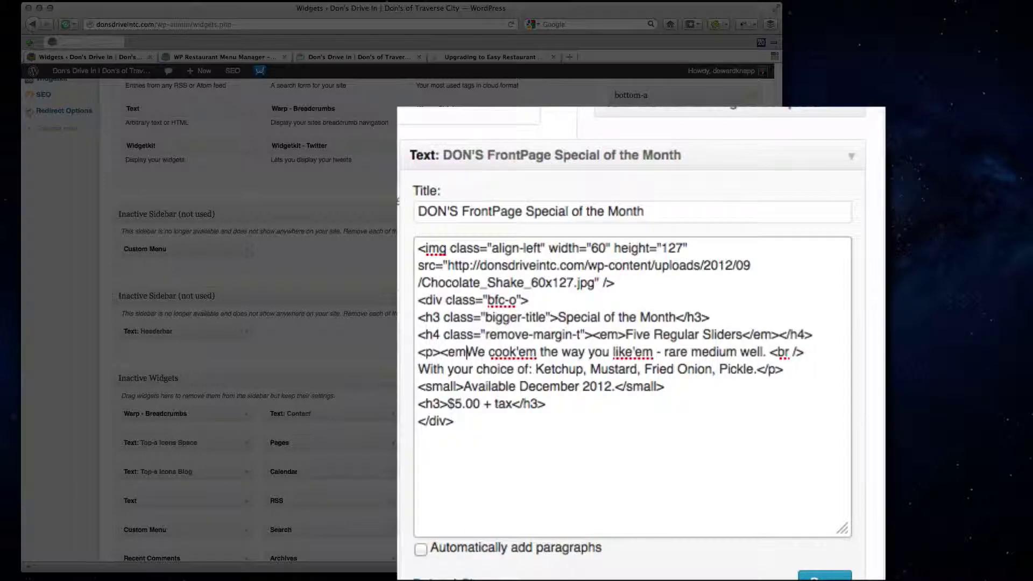
{"action": "type", "text": ">"}
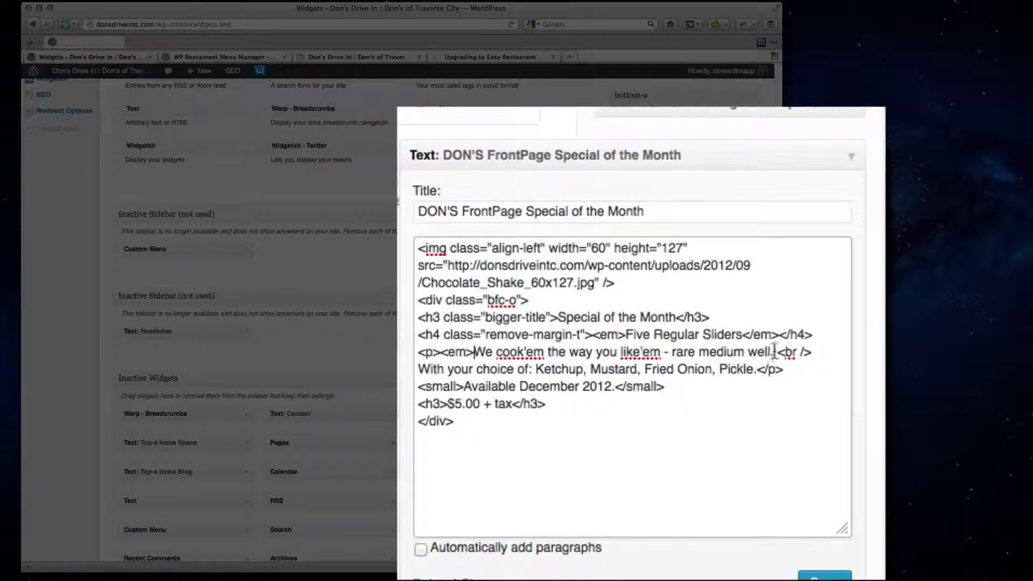
{"action": "left_click", "coordinate": [775, 352]}
{"action": "type", "text": "</em"}
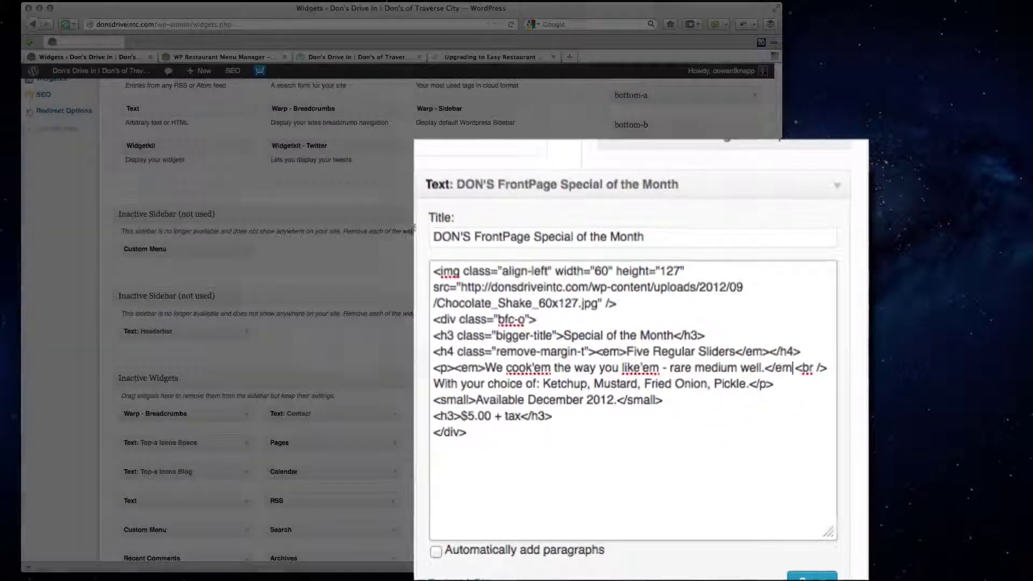
{"action": "type", "text": ">"}
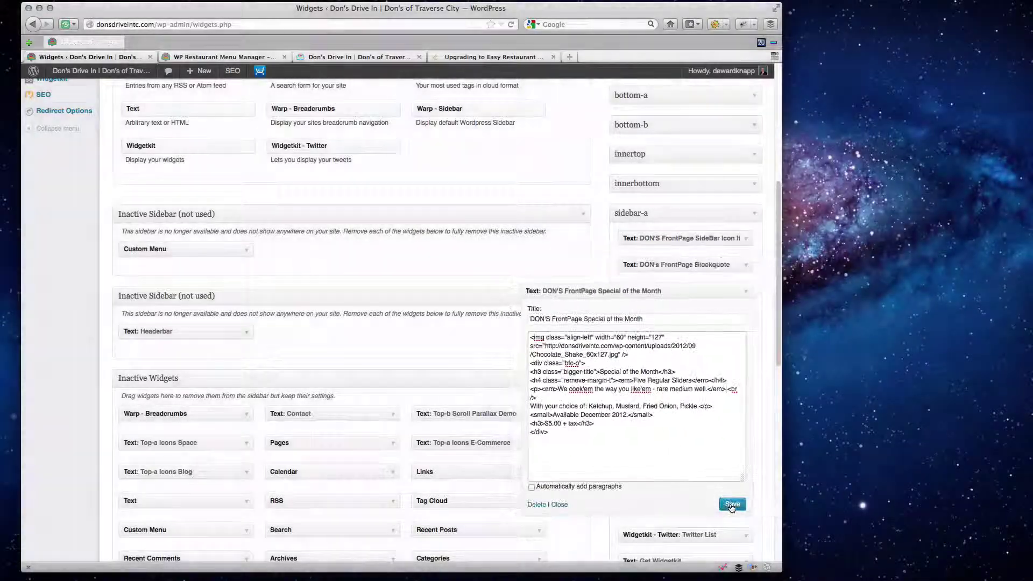
{"action": "left_click", "coordinate": [732, 504]}
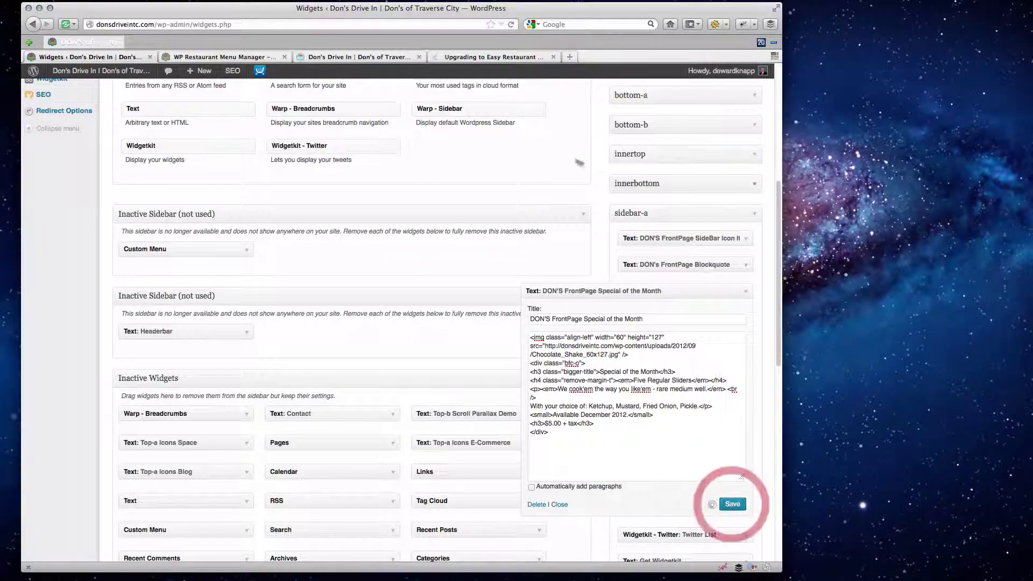
Reload the live Don's Drive In homepage to check the Special of the Month widget
{"action": "left_click", "coordinate": [346, 58]}
{"action": "right_click", "coordinate": [668, 249]}
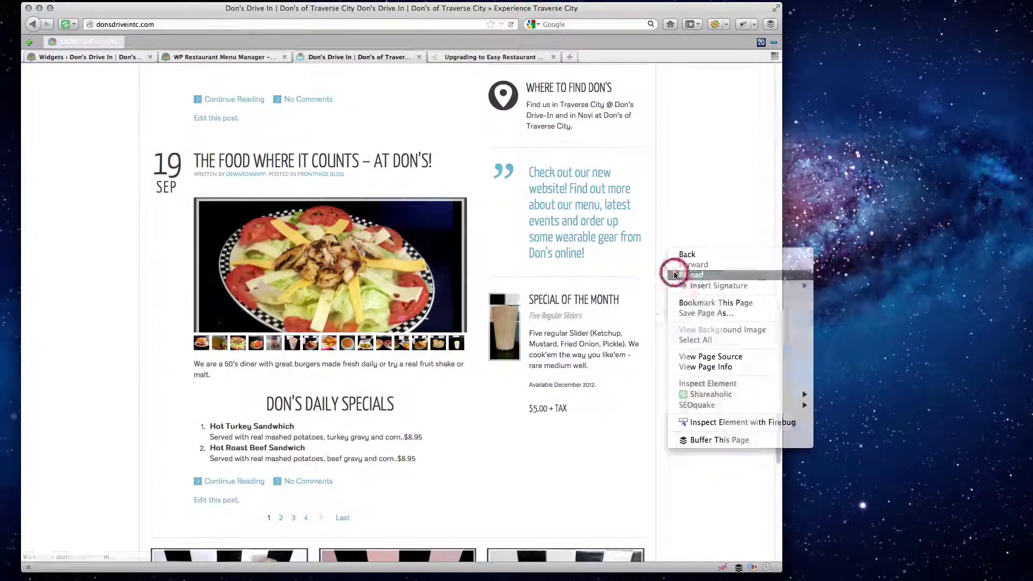
{"action": "left_click", "coordinate": [675, 275]}
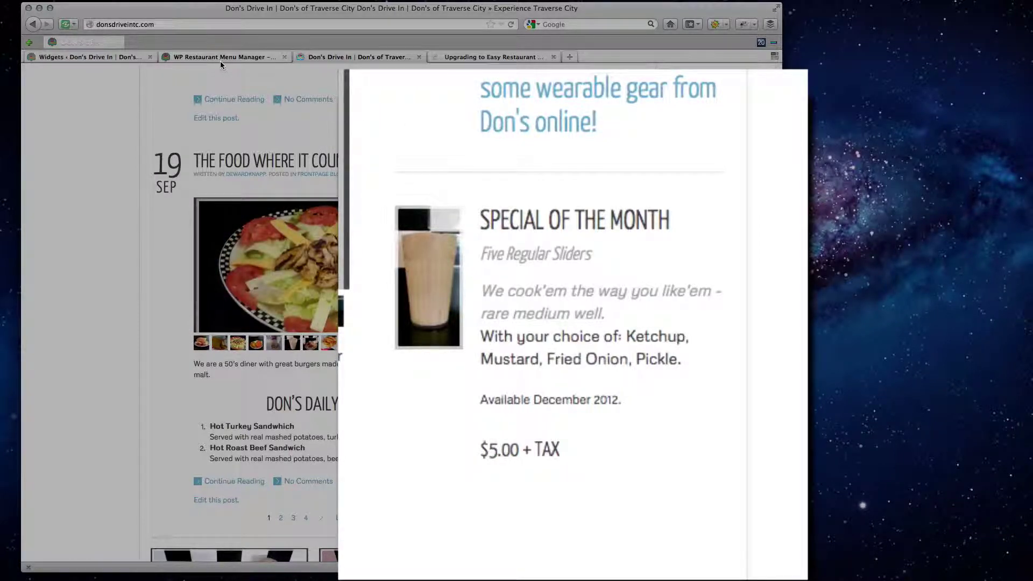
View the special's chocolate shake photo on its own, then return to the Widgets page
{"action": "right_click", "coordinate": [420, 268]}
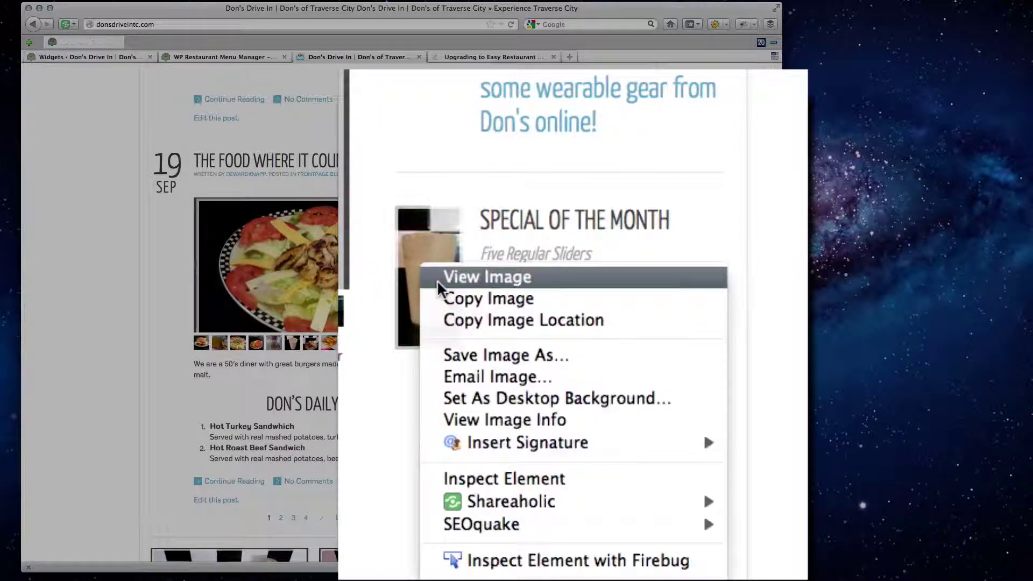
{"action": "left_click", "coordinate": [452, 277]}
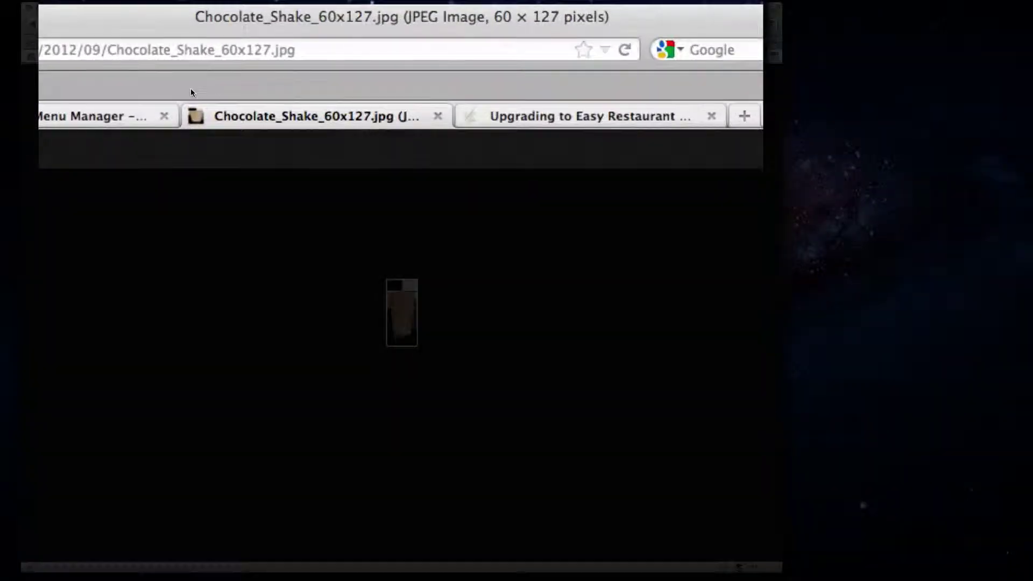
{"action": "left_click", "coordinate": [89, 56]}
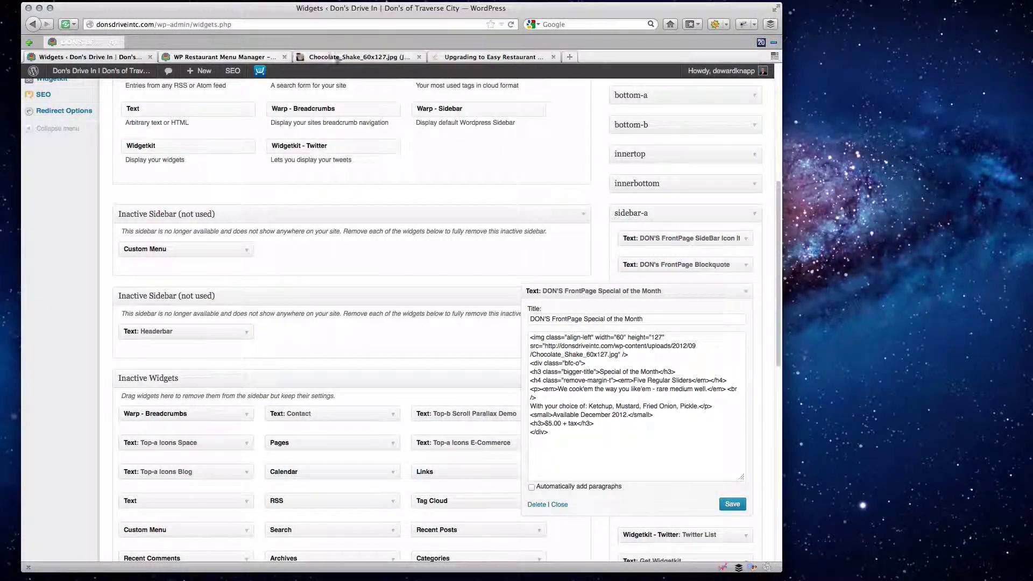
{"action": "left_click", "coordinate": [338, 58]}
{"action": "right_click", "coordinate": [472, 205]}
{"action": "left_click", "coordinate": [488, 229]}
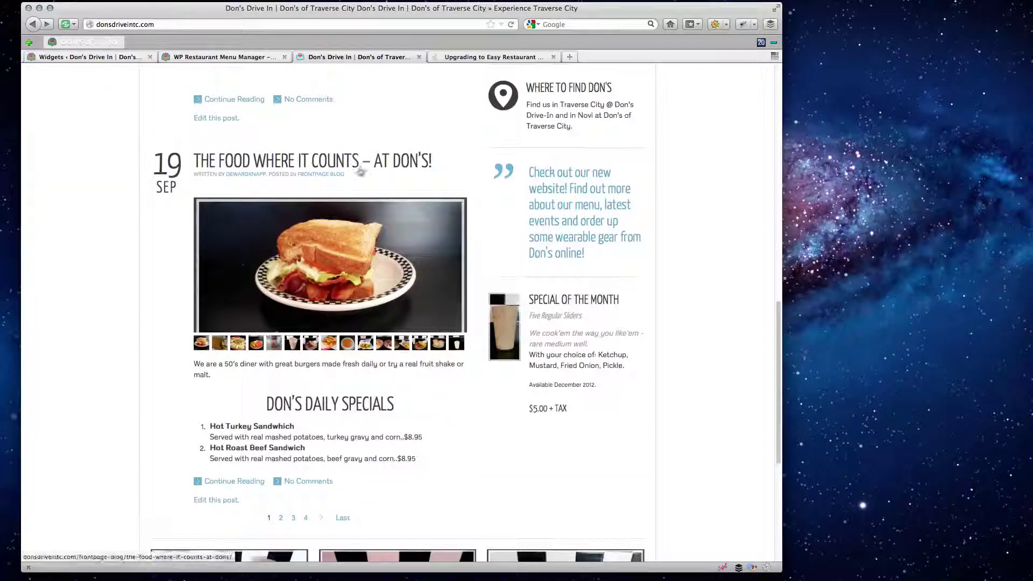
{"action": "left_click", "coordinate": [256, 346]}
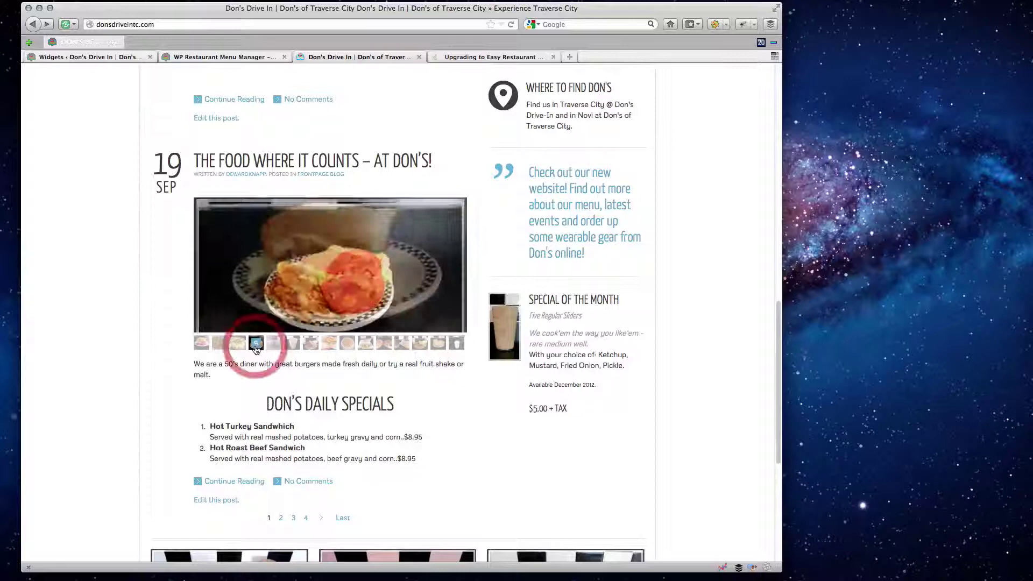
{"action": "left_click", "coordinate": [219, 344]}
{"action": "left_click", "coordinate": [221, 346]}
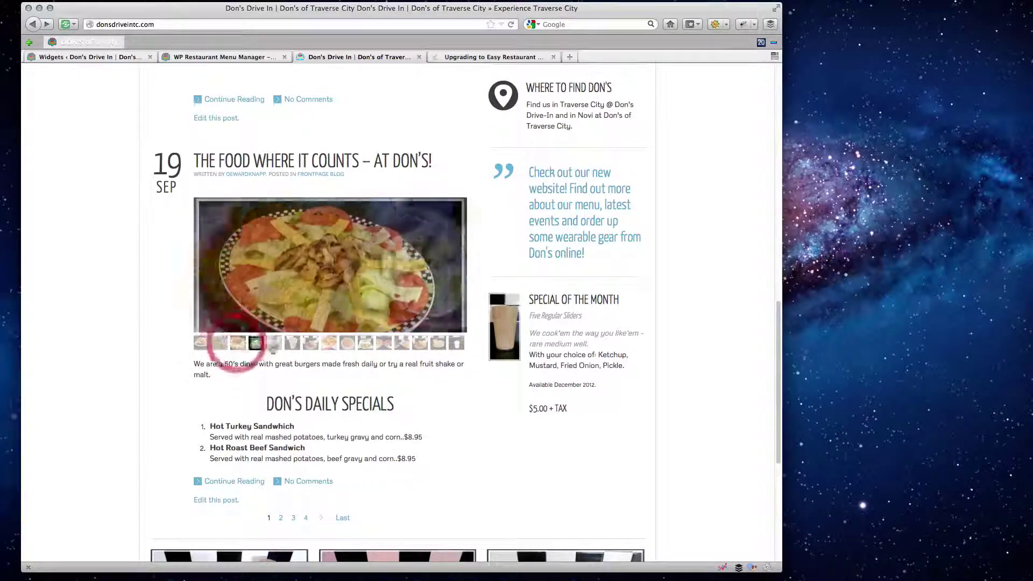
{"action": "key", "text": "super+Left"}
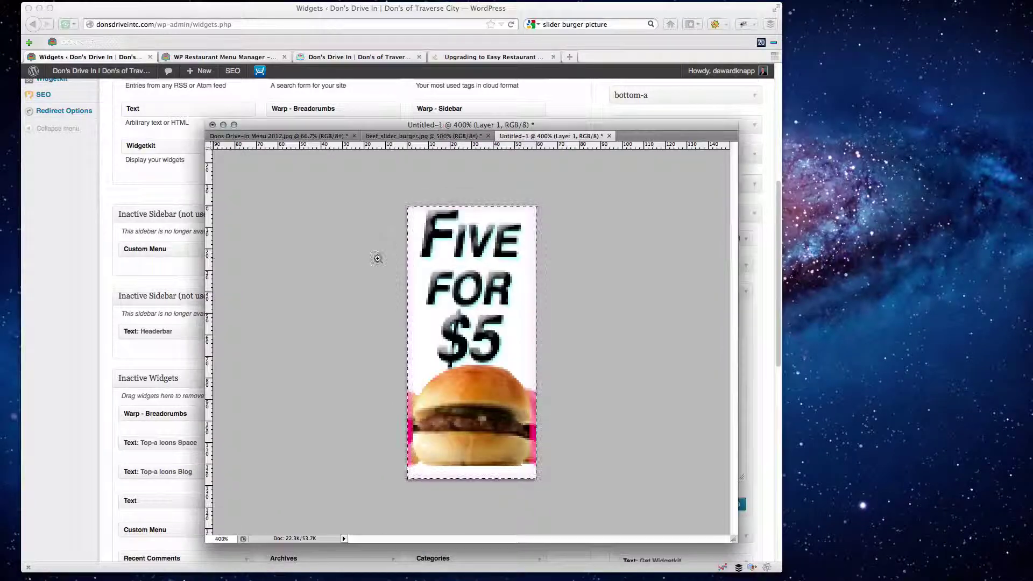
Zoom in on the Five for $5 burger graphic, zoom back out, and minimize Photoshop
{"action": "left_click", "coordinate": [378, 258]}
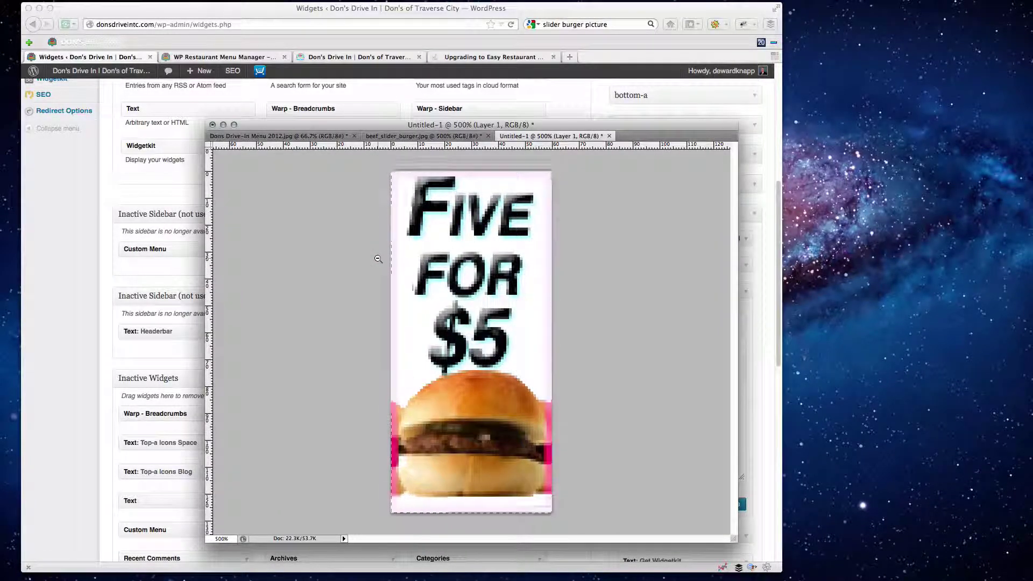
{"action": "key", "text": "super+minus"}
{"action": "key", "text": "super+minus"}
{"action": "key", "text": "super+minus"}
{"action": "key", "text": "super+minus"}
{"action": "key", "text": "super+minus"}
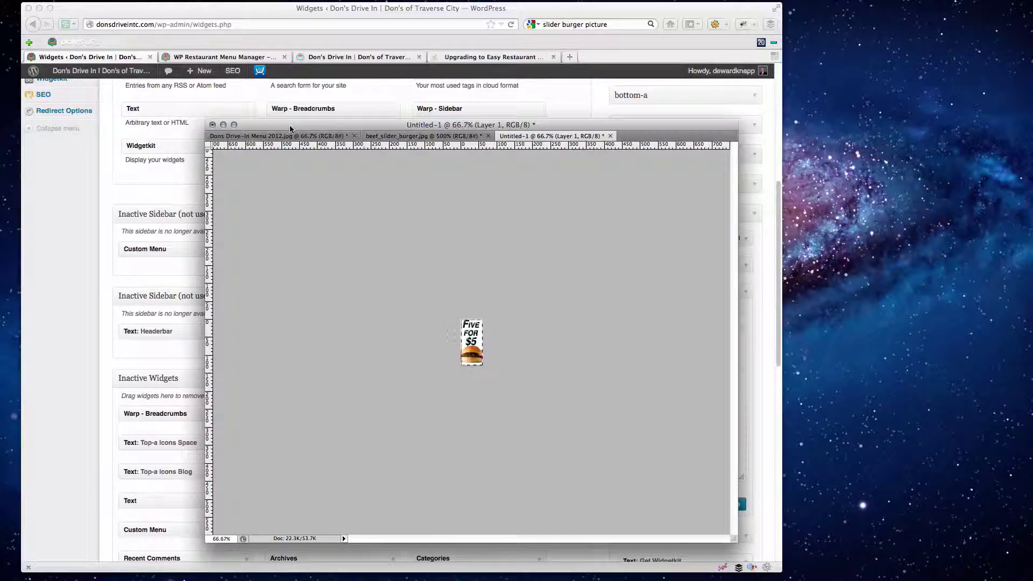
{"action": "left_click", "coordinate": [224, 125]}
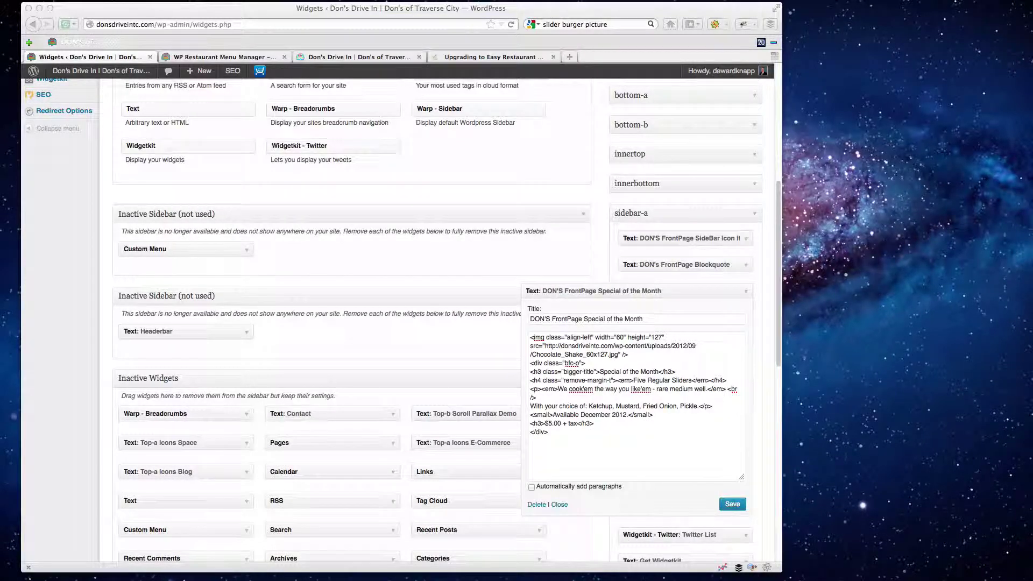
Upload 545_Sliders_Special_60x127.jpg through Media in a new tab and open its Edit Media page
{"action": "left_click", "coordinate": [333, 554]}
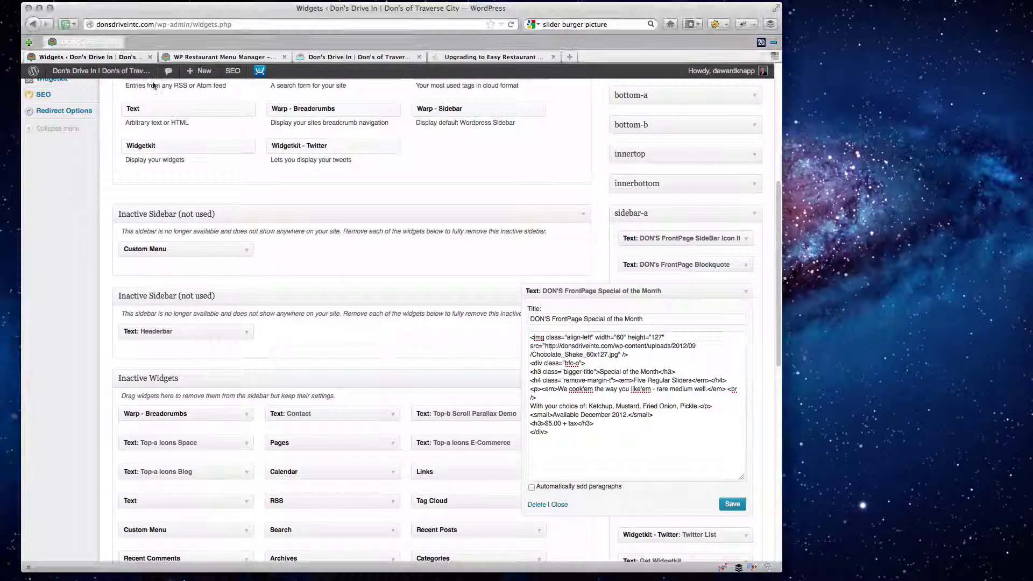
{"action": "scroll", "coordinate": [388, 344], "scroll_direction": "up", "scroll_amount": 3}
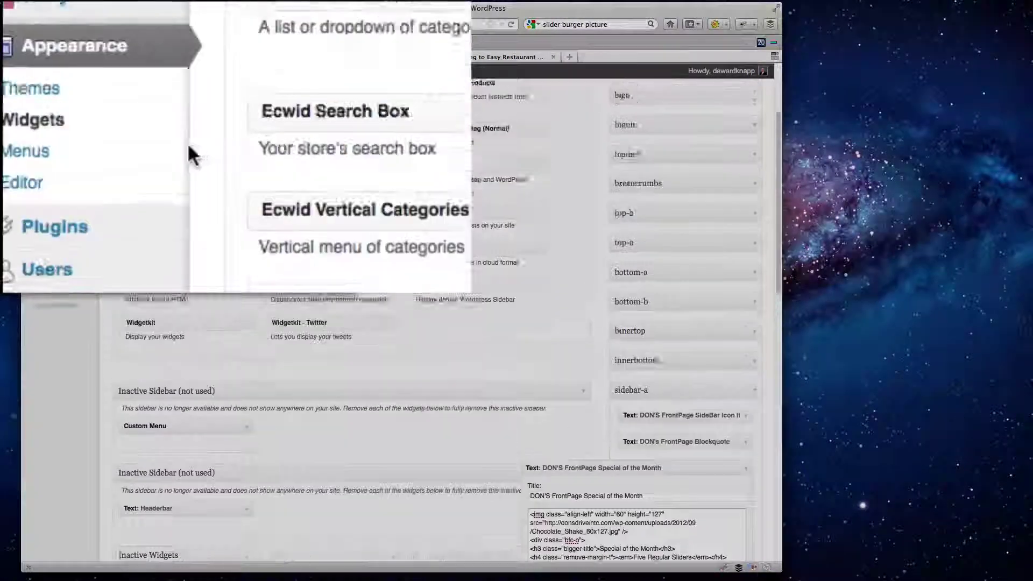
{"action": "scroll", "coordinate": [178, 154], "scroll_direction": "up", "scroll_amount": 5}
{"action": "right_click", "coordinate": [55, 112]}
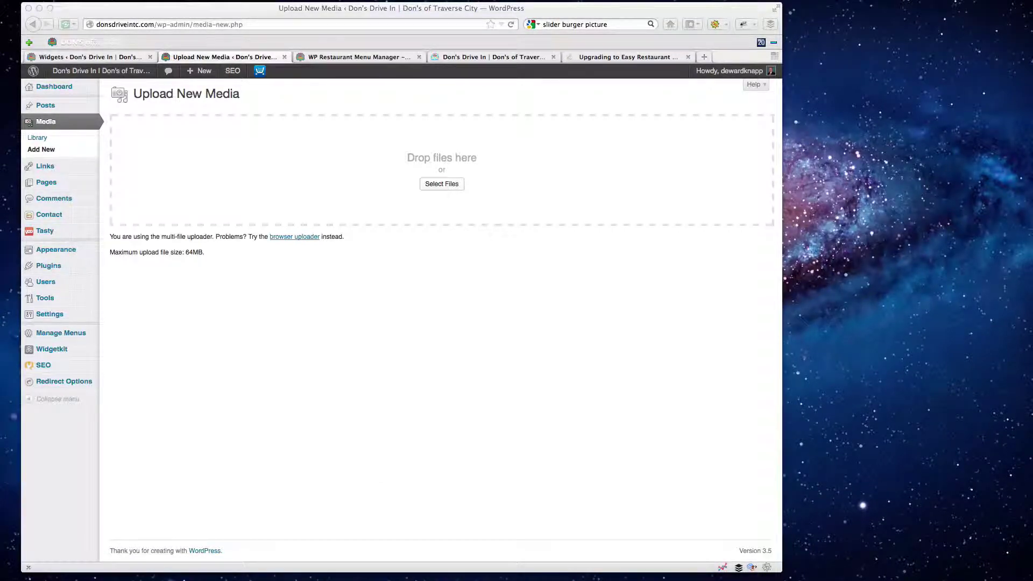
{"action": "left_click_drag", "start_coordinate": [428, 566], "coordinate": [337, 160]}
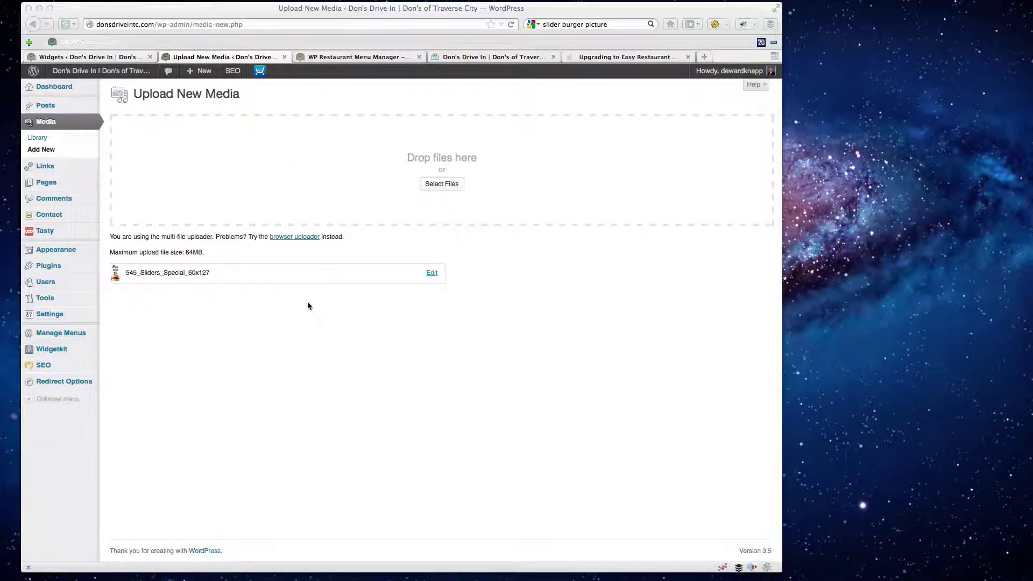
{"action": "left_click", "coordinate": [430, 273]}
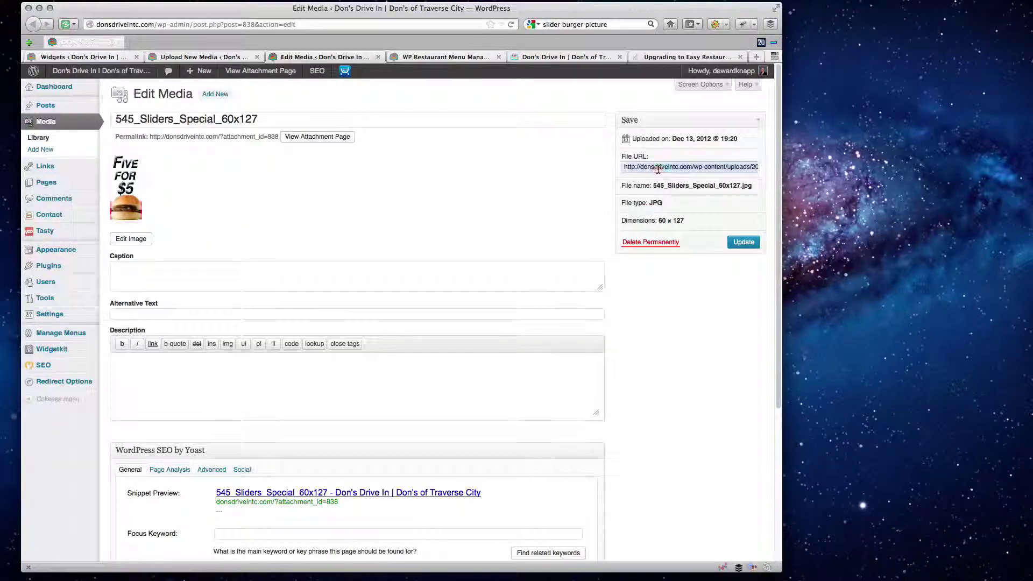
Copy the uploaded image's File URL and go back to the Special of the Month widget
{"action": "left_click", "coordinate": [658, 170]}
{"action": "left_click", "coordinate": [202, 57]}
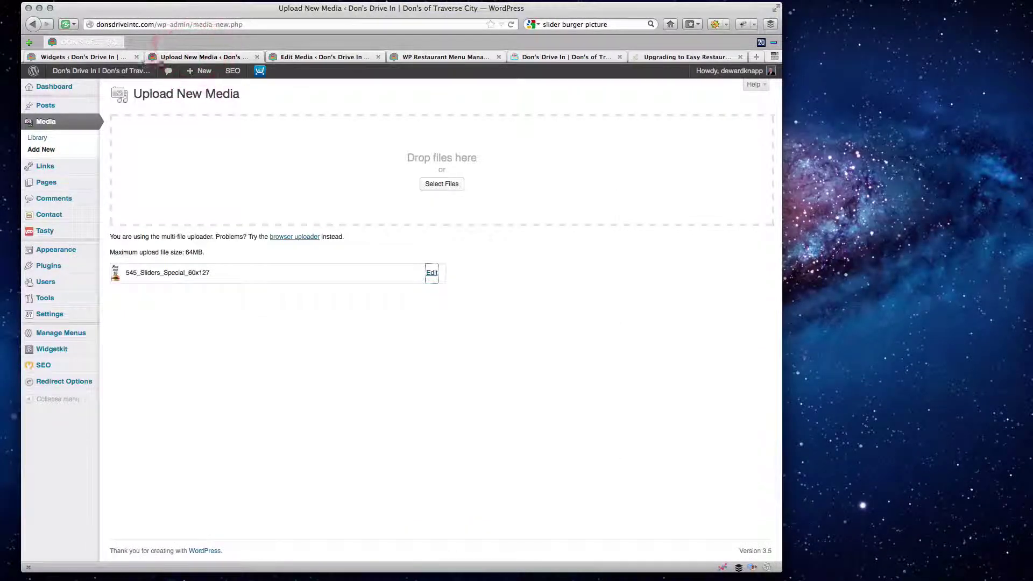
{"action": "left_click", "coordinate": [103, 61]}
{"action": "scroll", "coordinate": [692, 466], "scroll_direction": "down", "scroll_amount": 5}
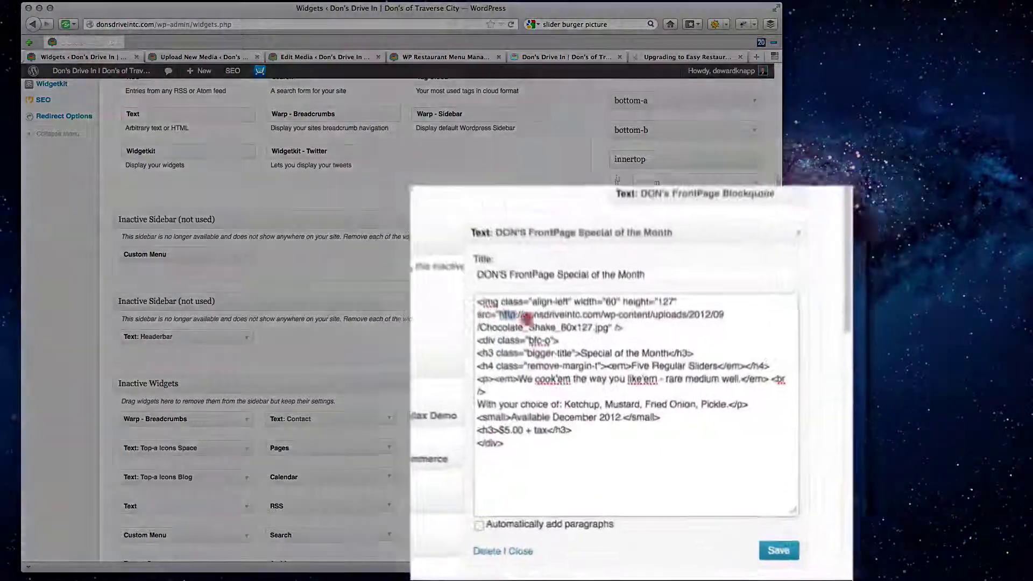
Replace the Chocolate_Shake image URL with the 545_Sliders_Special_60x127.jpg URL and save the widget
{"action": "left_click_drag", "start_coordinate": [545, 351], "coordinate": [616, 361]}
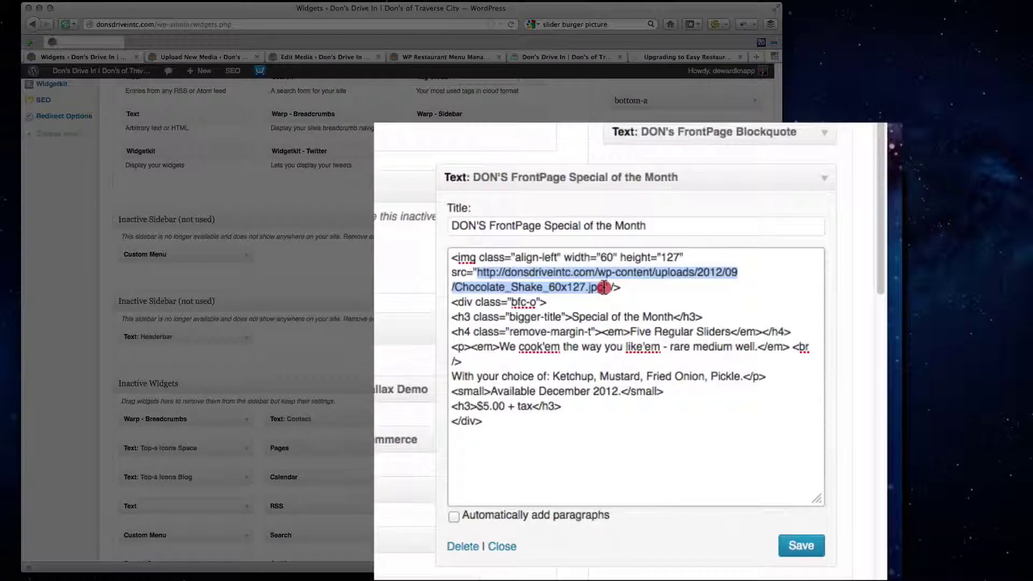
{"action": "type", "text": "http://donsdriveintc.com/wp-content/uploads/2012/12/545_Sliders_Special_60x127.jpg"}
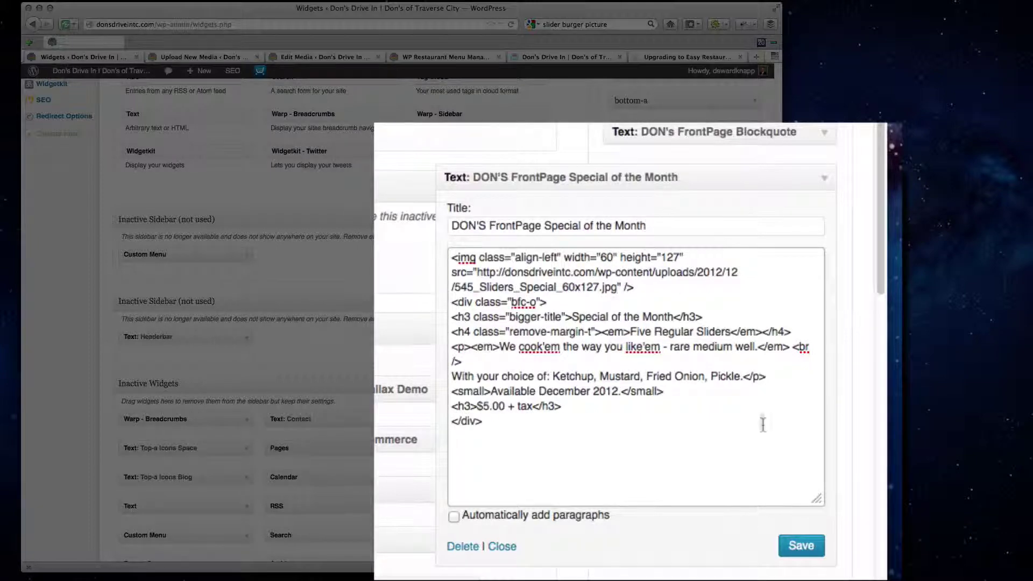
{"action": "left_click", "coordinate": [799, 548]}
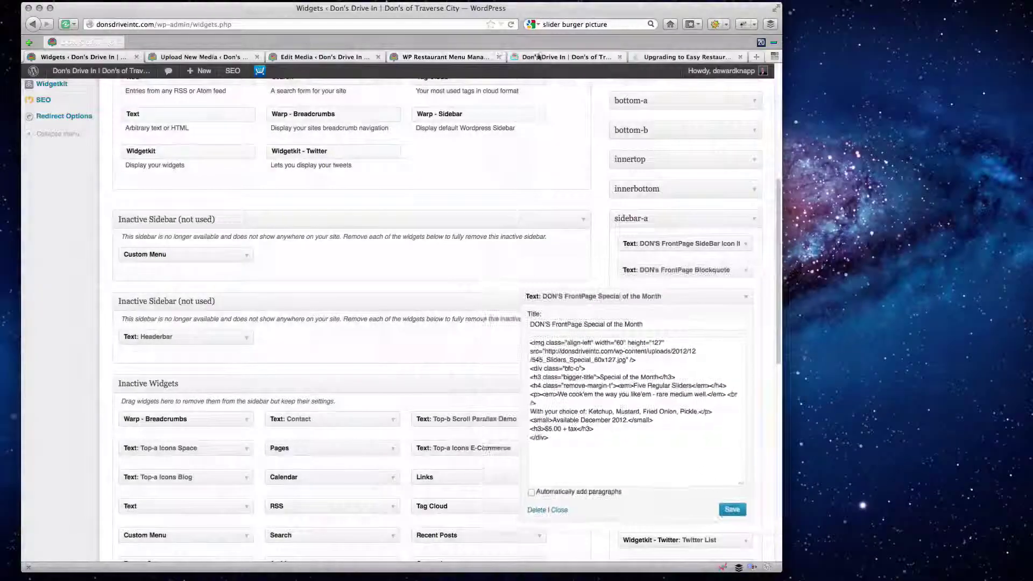
Refresh the Don's Drive In homepage to see the Five for $5 special image
{"action": "left_click", "coordinate": [537, 57]}
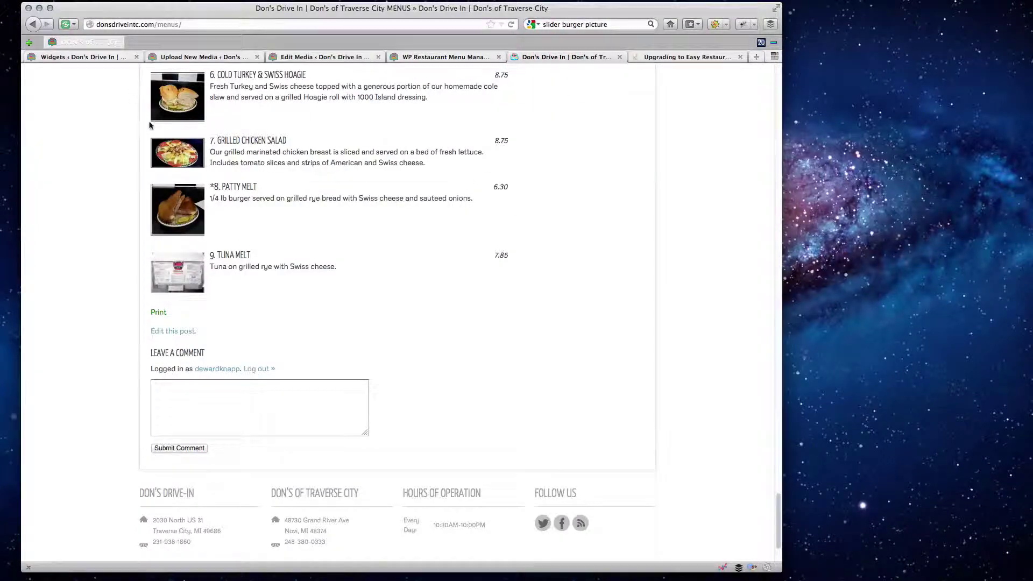
{"action": "key", "text": "super+r"}
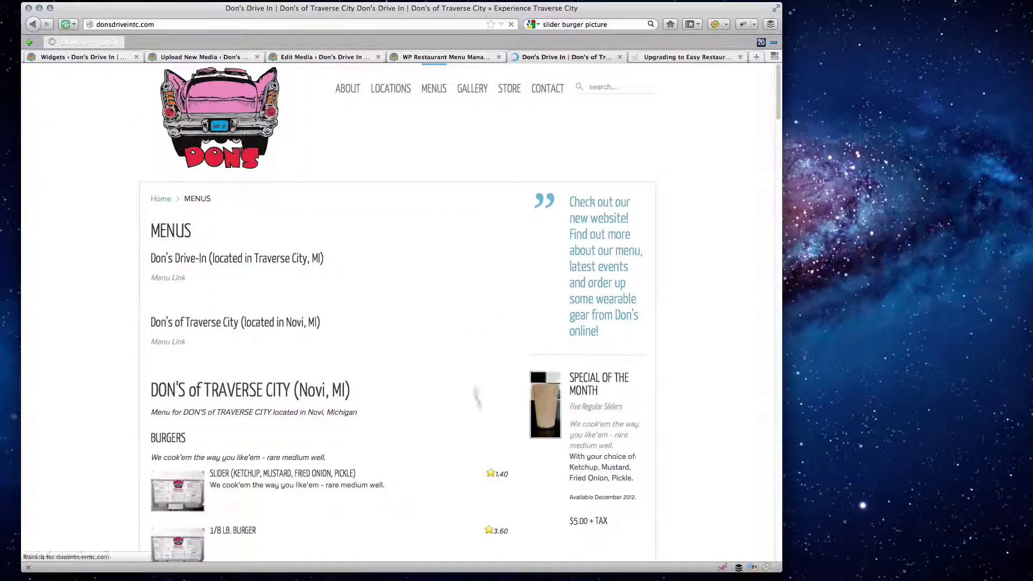
{"action": "scroll", "coordinate": [706, 415], "scroll_direction": "down", "scroll_amount": 5}
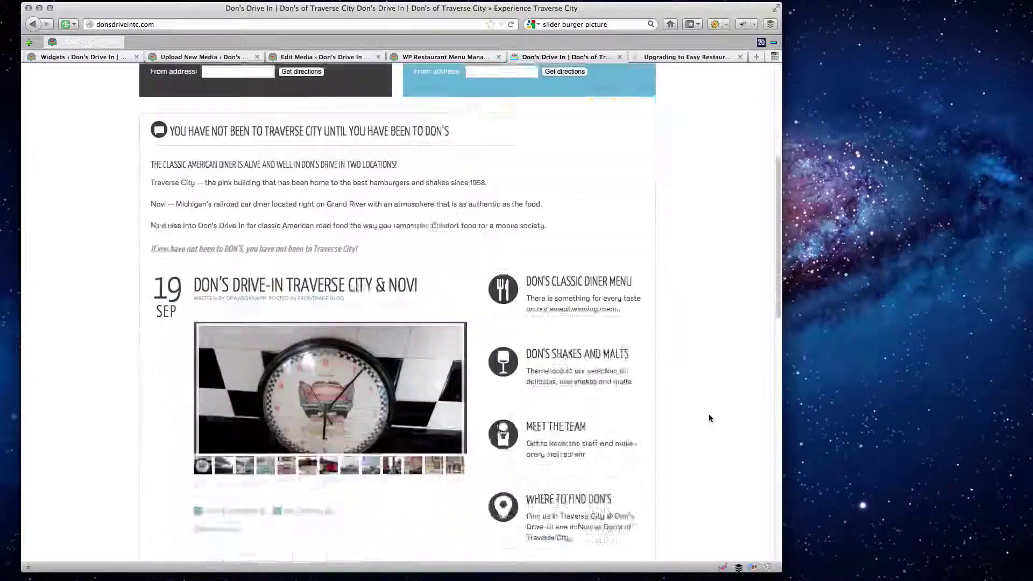
{"action": "scroll", "coordinate": [709, 412], "scroll_direction": "down", "scroll_amount": 5}
{"action": "scroll", "coordinate": [709, 413], "scroll_direction": "down", "scroll_amount": 5}
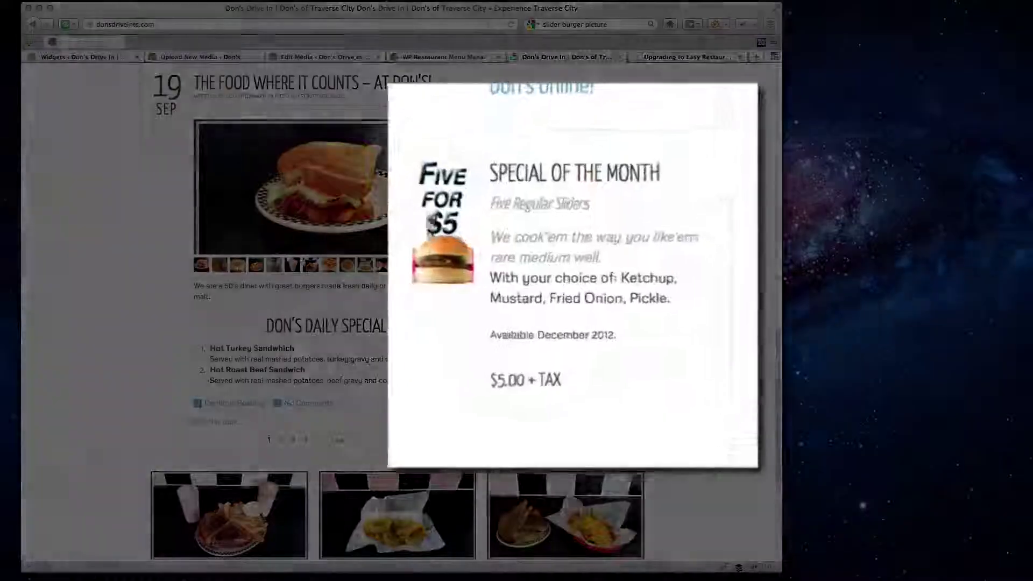